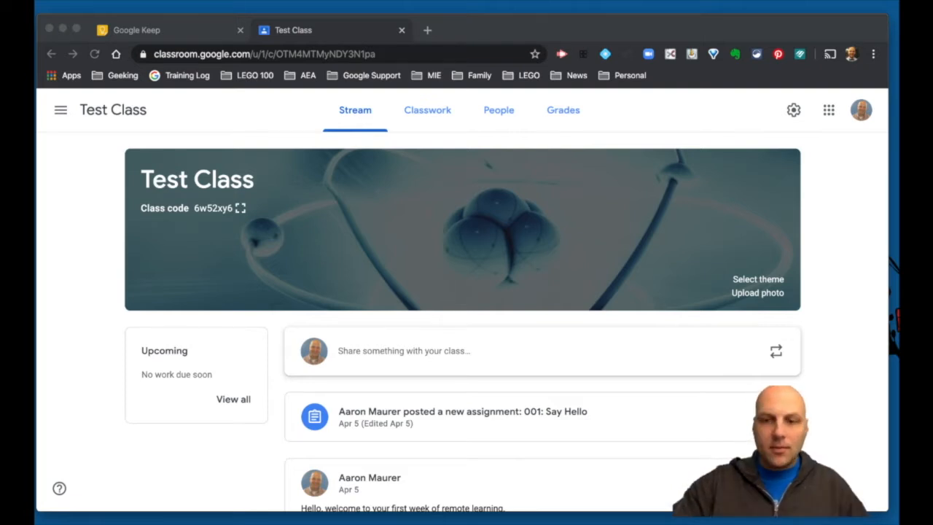
Step: Switch to Google Keep, open the Google Classroom Level 1 Checklist note and review its first four items
click(169, 30)
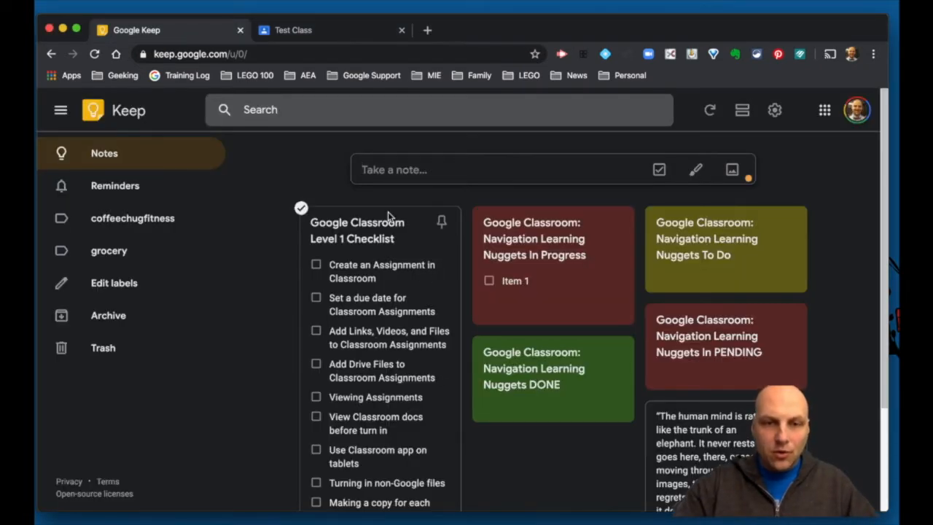
click(374, 228)
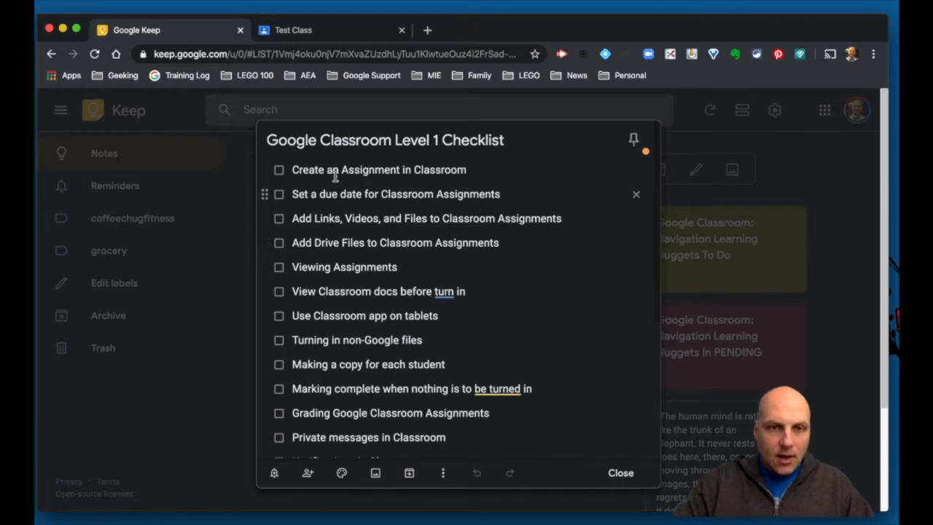
click(464, 173)
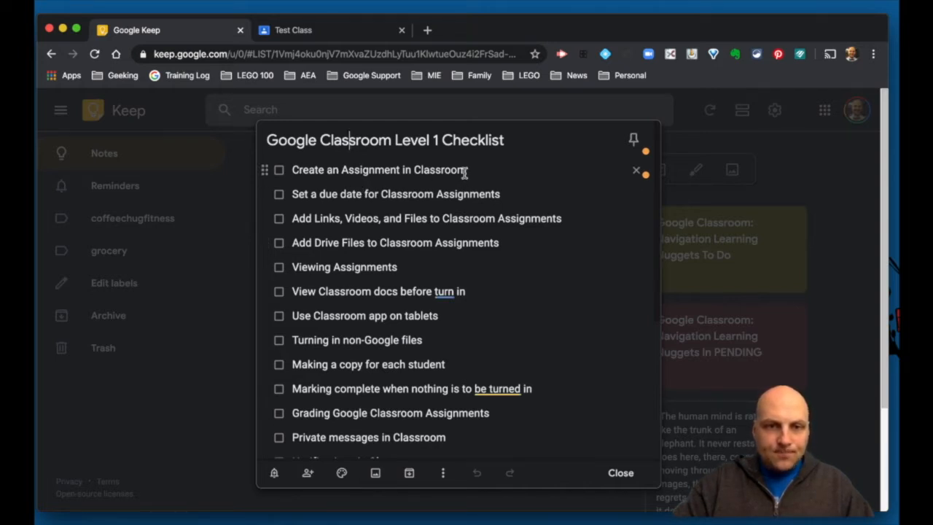
drag(292, 194, 503, 195)
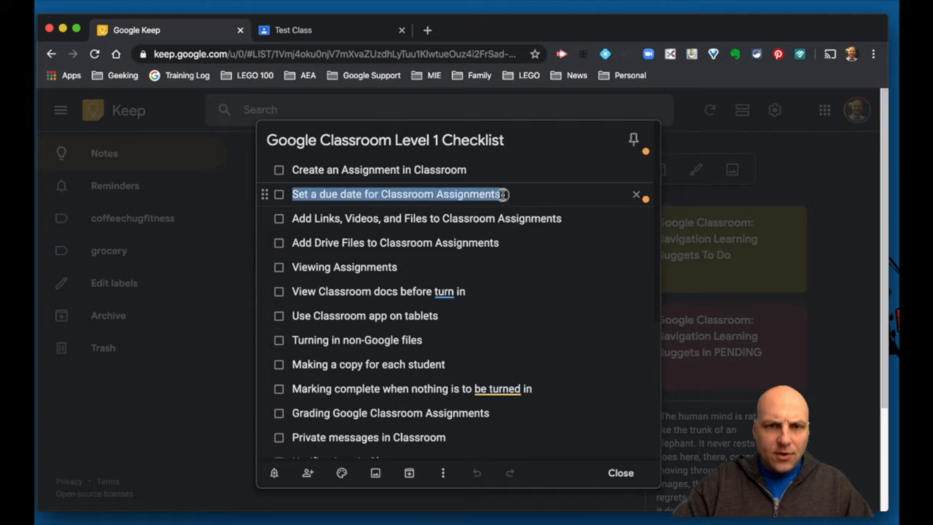
click(298, 219)
drag(298, 218, 566, 219)
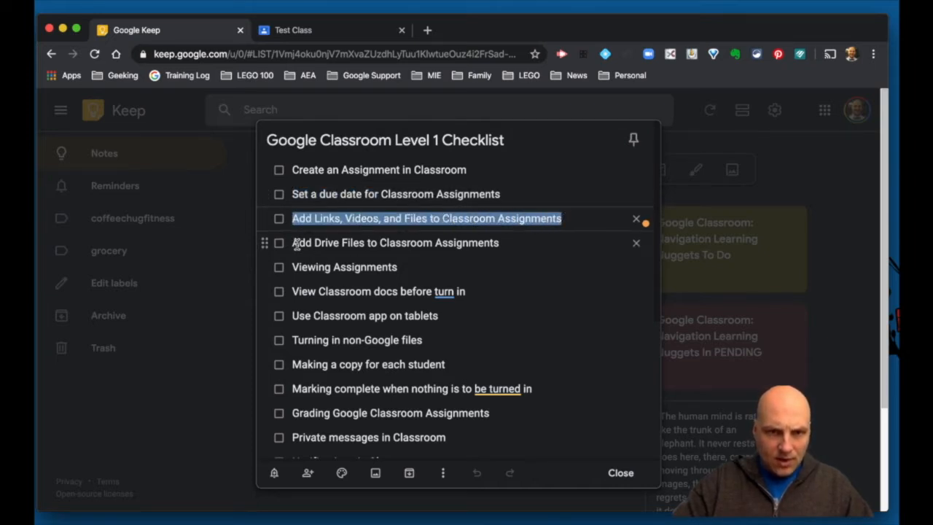
drag(295, 243, 502, 241)
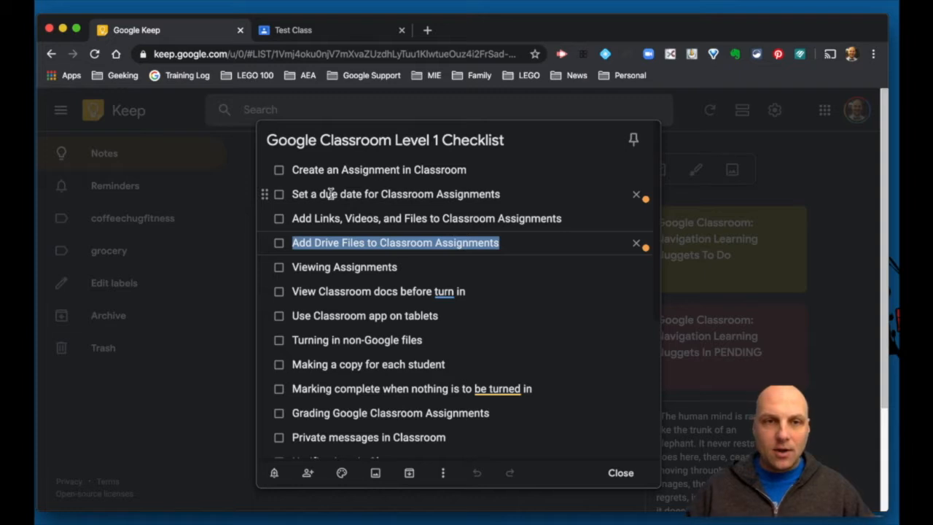
Step: Switch to Google Classroom and start a new assignment in the Classwork of Test Class
click(317, 32)
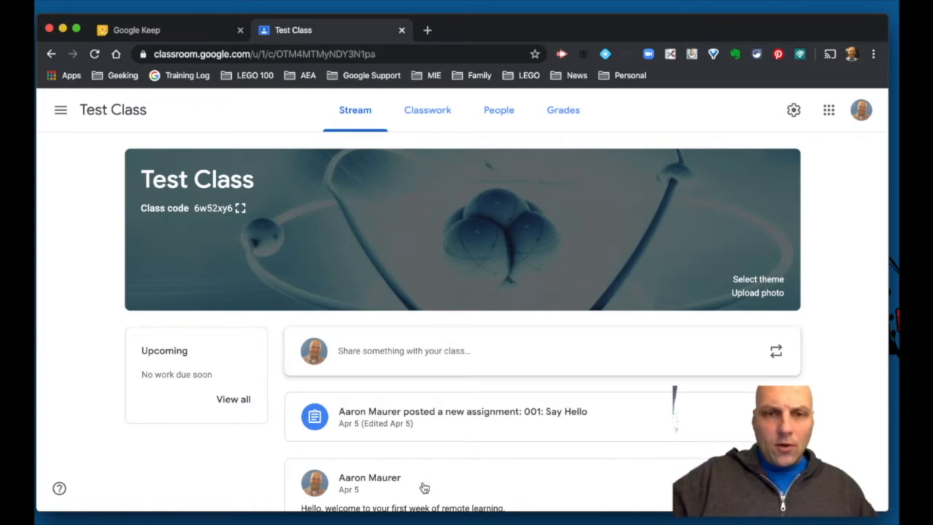
click(420, 116)
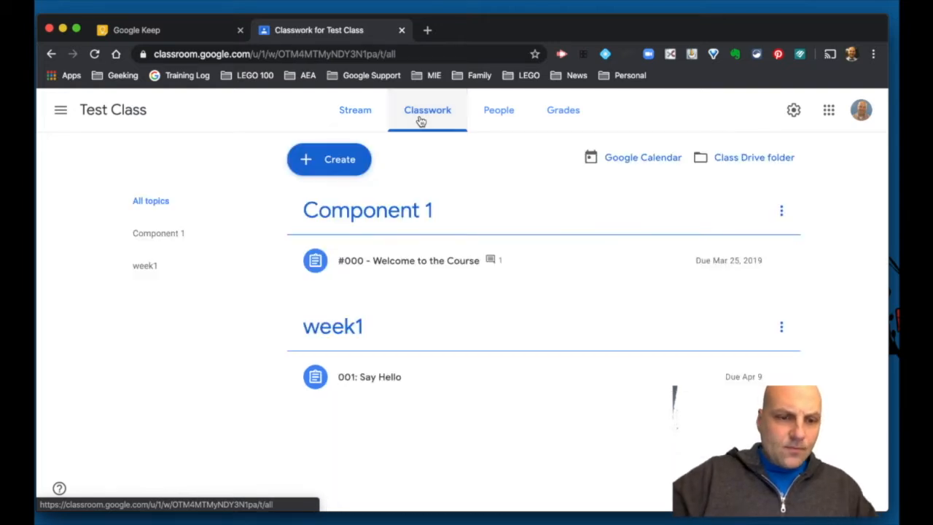
click(347, 162)
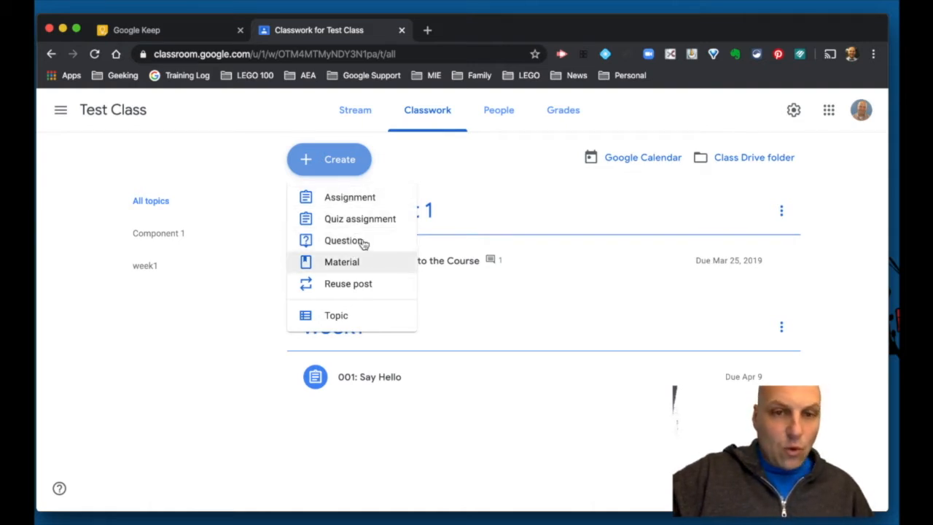
click(363, 197)
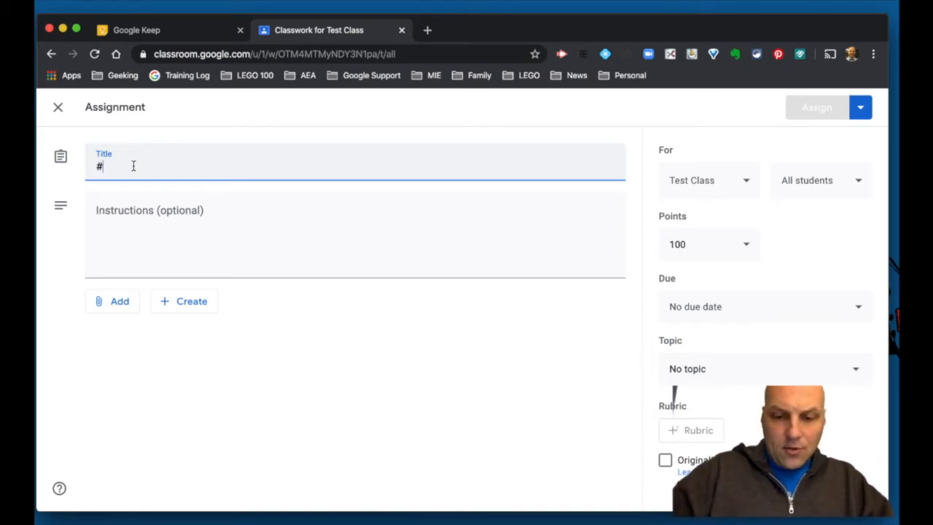
Step: Try "#001" as the start of the assignment title and clear it again
text(#)
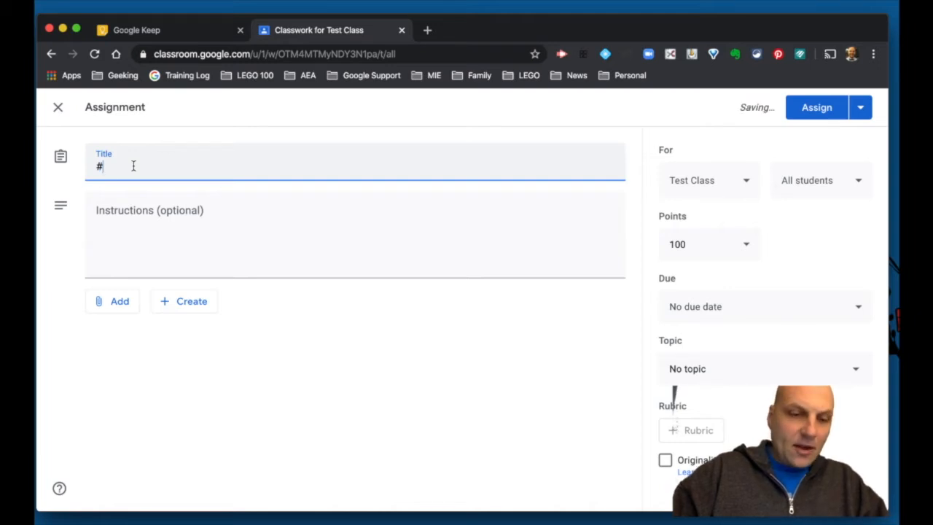
text(001)
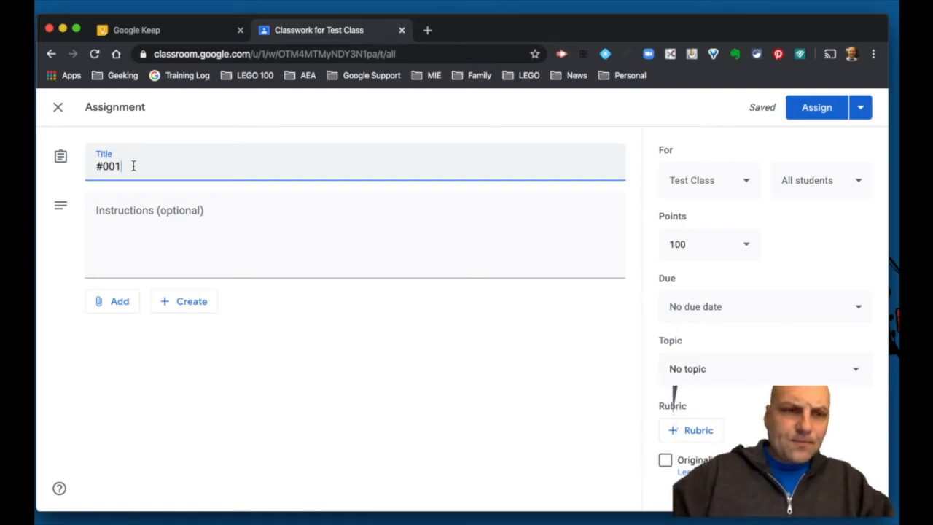
key(BackSpace)
key(BackSpace)
key(BackSpace)
key(BackSpace)
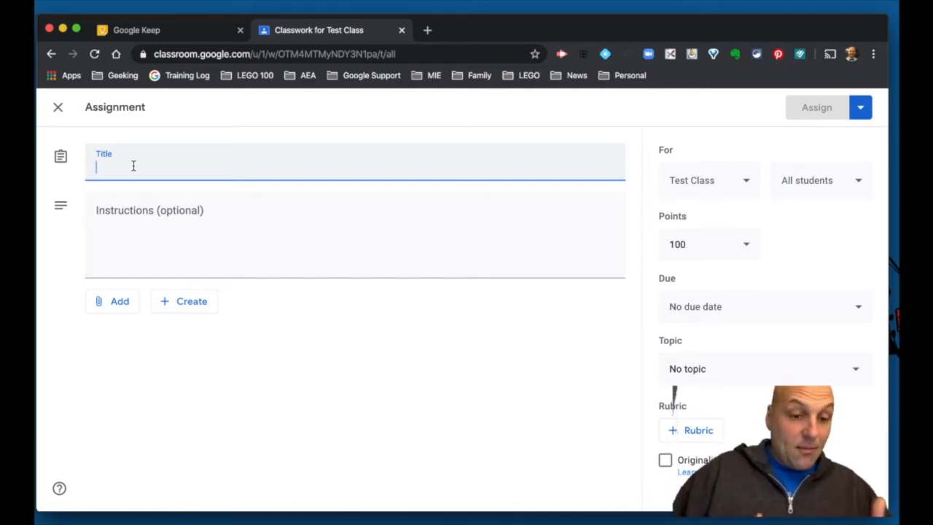
Step: Try "Week 2: Factoring Tutorial" as the assignment title
text(Week 2)
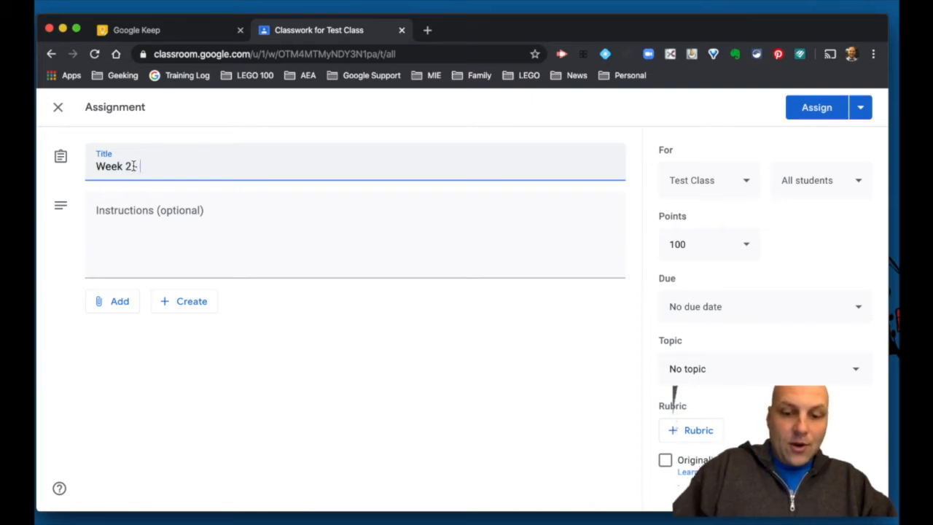
text(: Facoring)
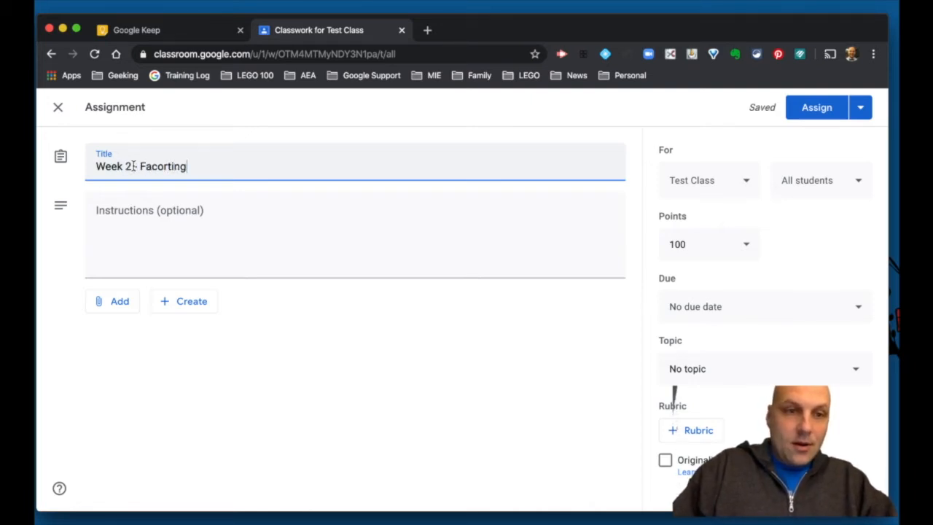
key(BackSpace)
key(BackSpace)
key(BackSpace)
text(t)
key(BackSpace)
key(BackSpace)
key(BackSpace)
text(toring )
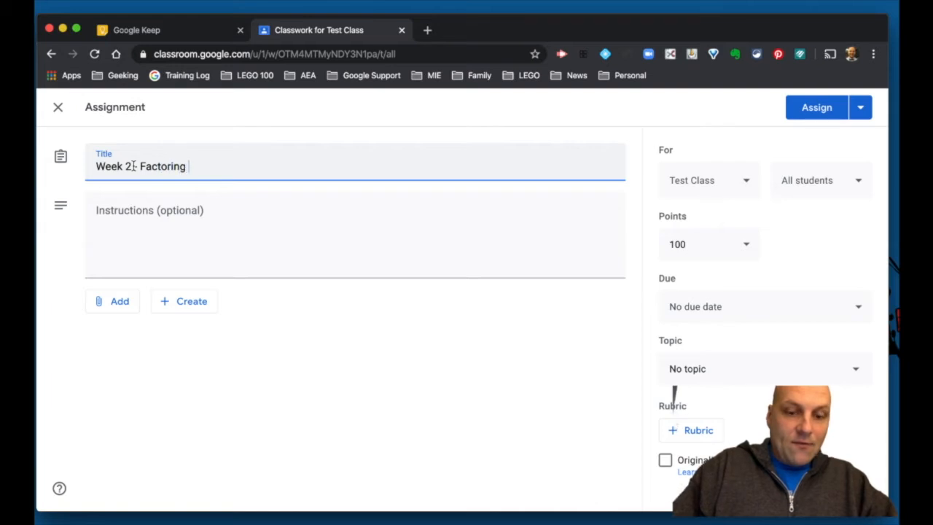
text(Tutorial)
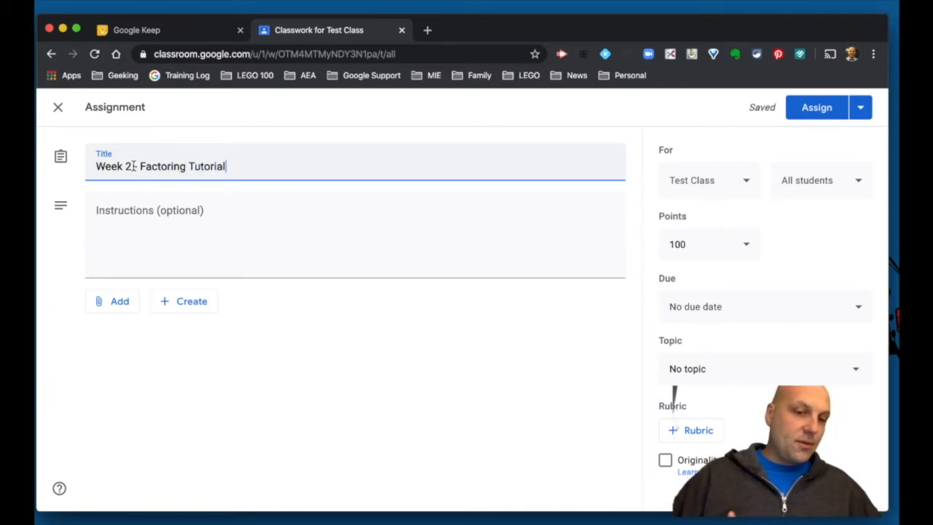
Step: Replace the assignment title with "Test Assignment"
key(BackSpace)
key(BackSpace)
key(BackSpace)
key(BackSpace)
key(BackSpace)
key(BackSpace)
key(BackSpace)
key(BackSpace)
key(BackSpace)
key(BackSpace)
key(BackSpace)
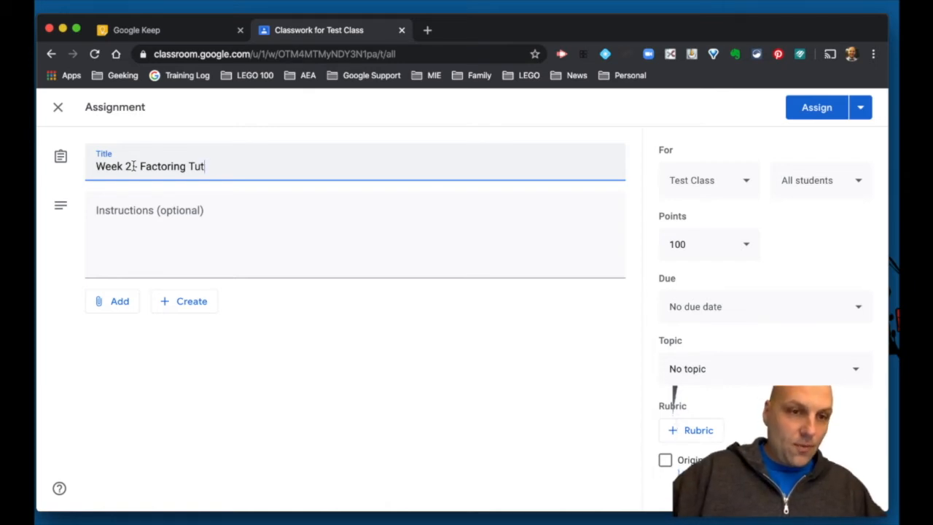
key(BackSpace)
key(BackSpace)
key(BackSpace)
key(BackSpace)
key(BackSpace)
key(BackSpace)
key(BackSpace)
key(BackSpace)
key(BackSpace)
key(BackSpace)
key(BackSpace)
key(BackSpace)
key(BackSpace)
key(BackSpace)
key(BackSpace)
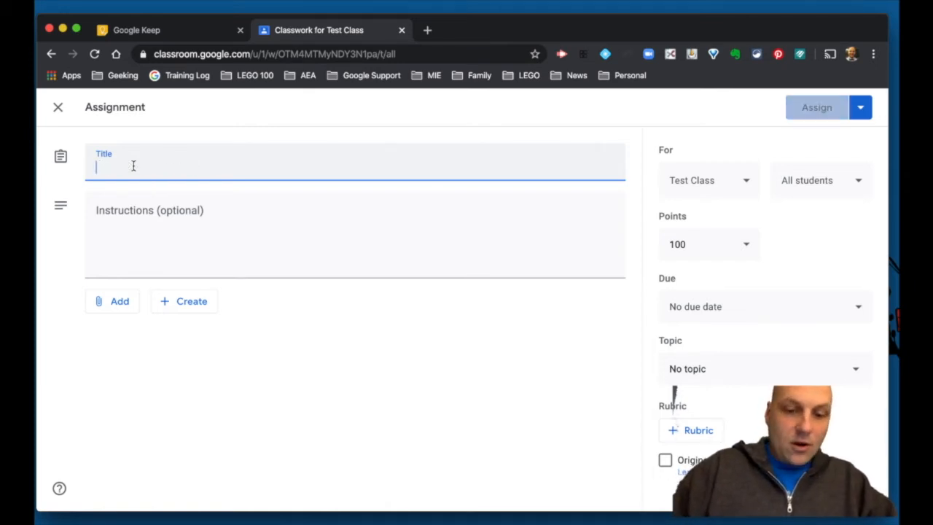
text(Test Assi)
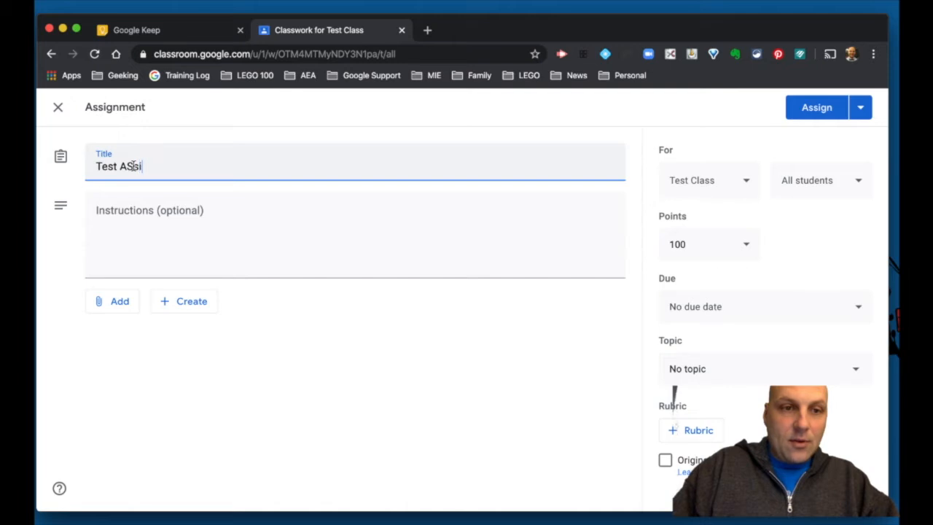
text(gnment)
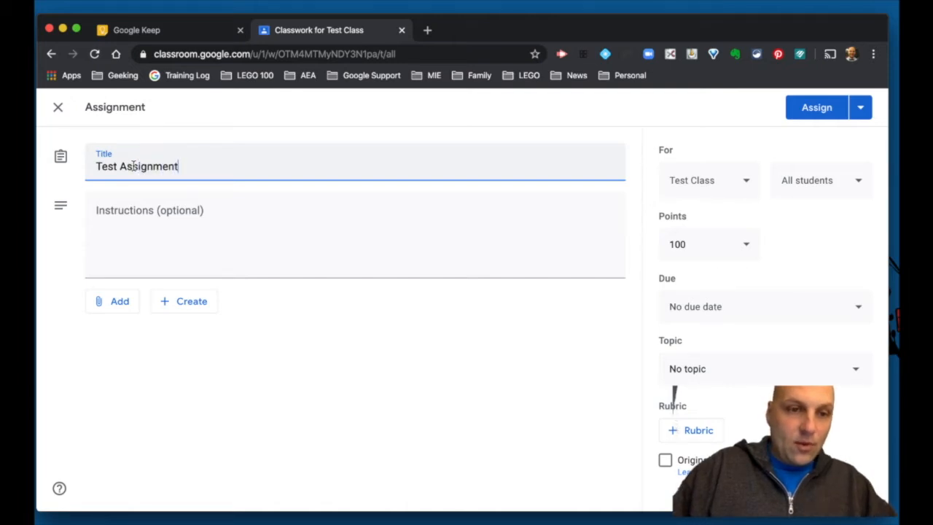
Step: Begin the assignment instructions with the sentence "Please look at all attachments."
click(150, 224)
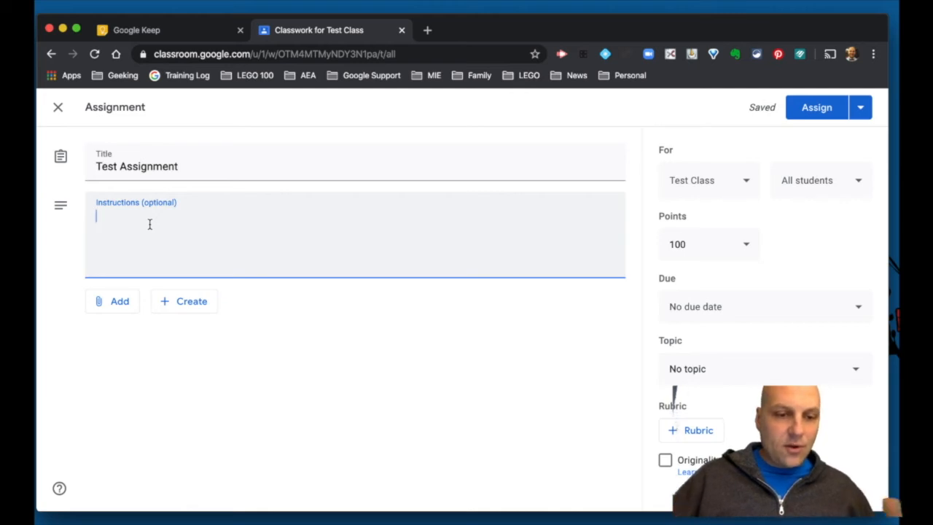
text(Please )
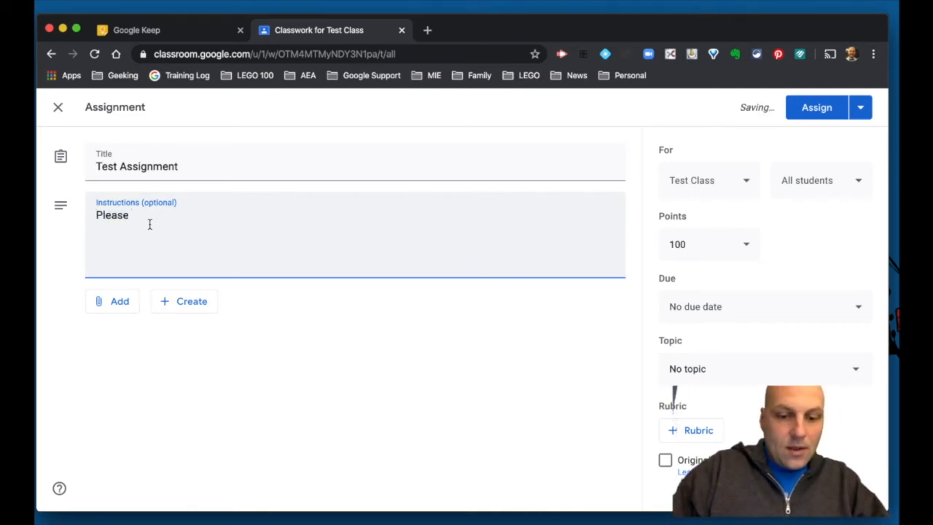
text(look at)
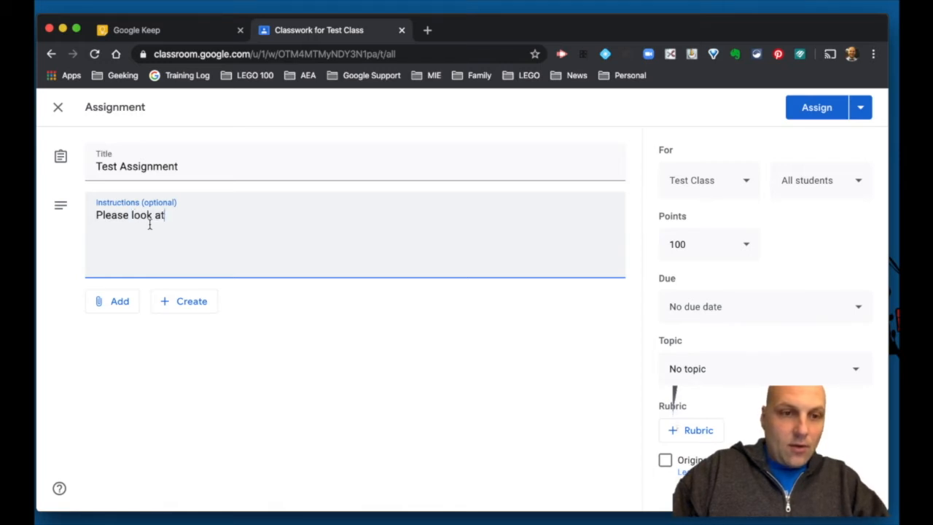
text( all attached)
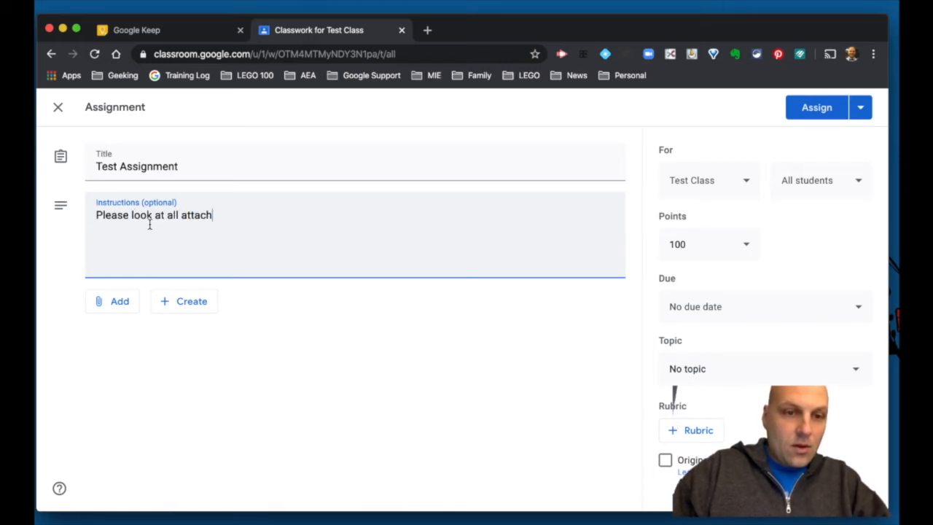
key(BackSpace)
key(BackSpace)
text(ments.)
Step: Add a separate instructions paragraph reading "Leave a private comment if you have questions starting with COFFEE", followed by a blank line
key(Return)
key(Return)
text(Leave)
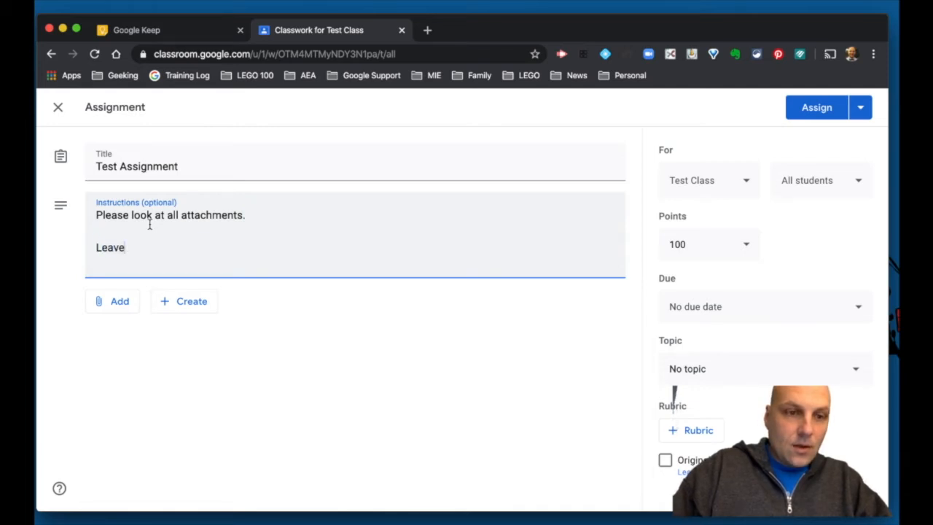
text( a private coment)
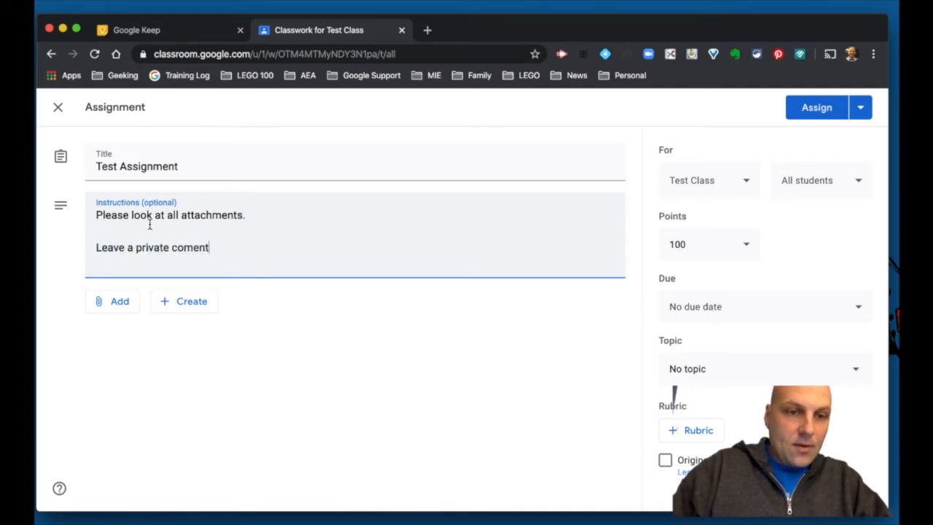
key(BackSpace)
key(BackSpace)
key(BackSpace)
text(ment if )
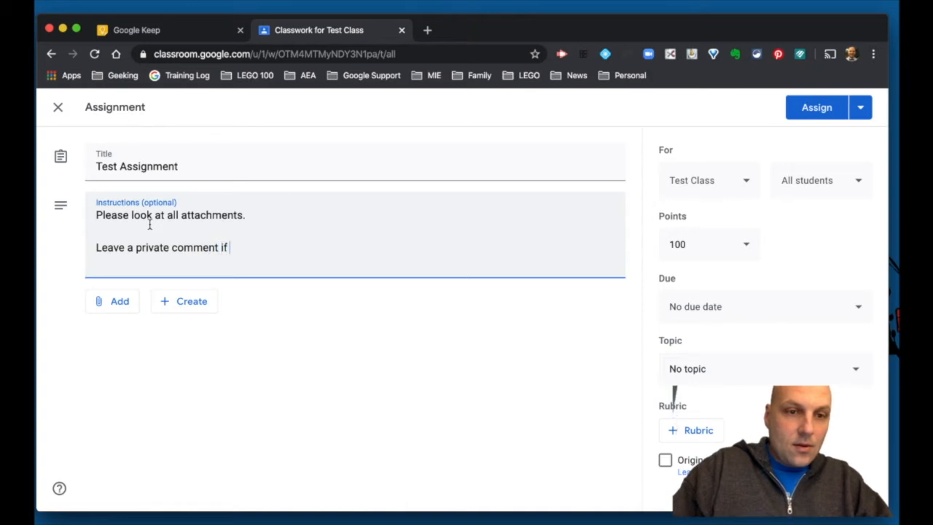
text(you have questions star)
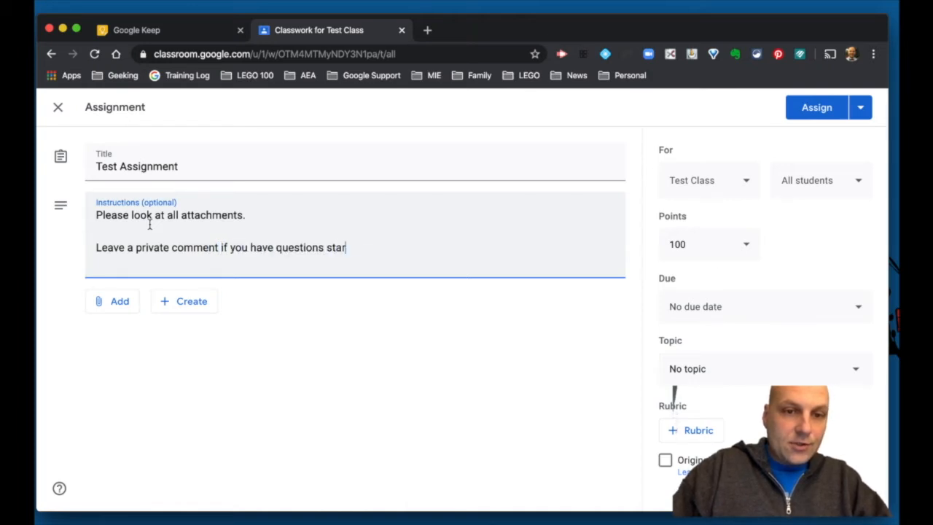
text(ting with COFFEE)
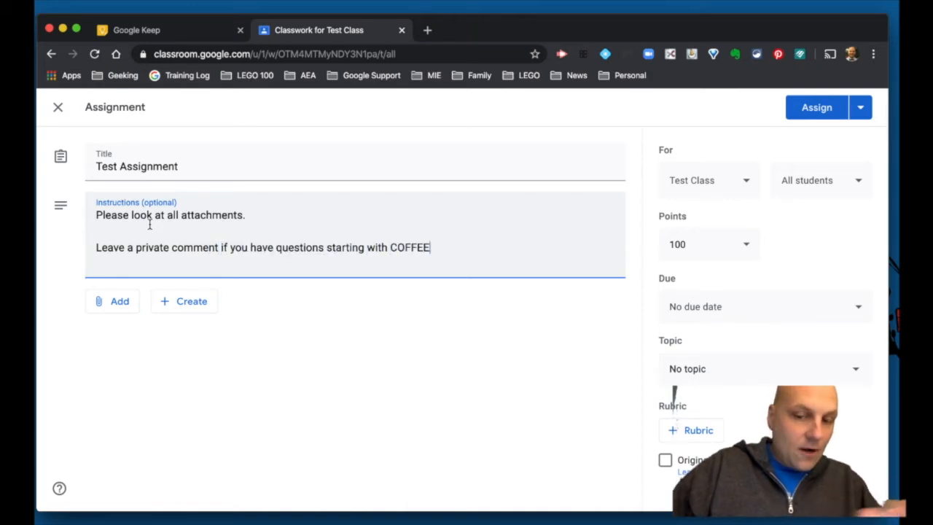
key(Return)
key(Return)
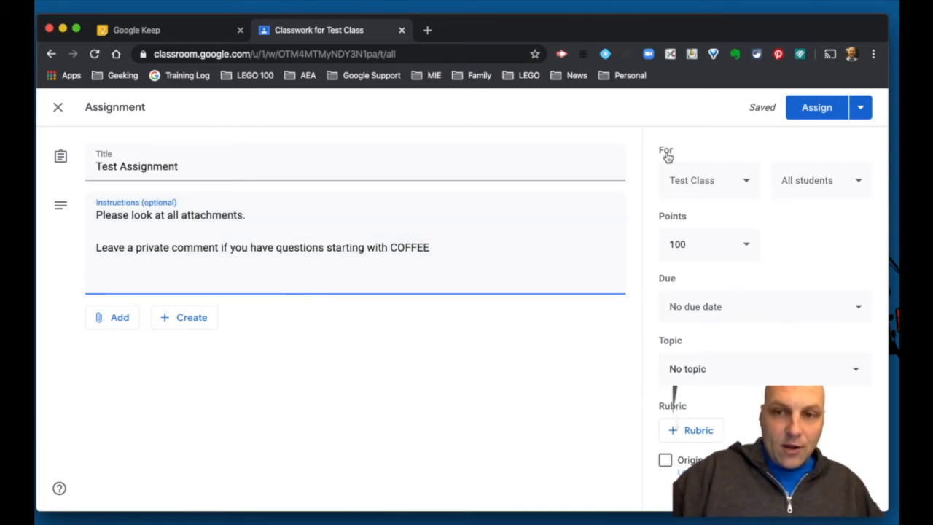
Step: Review which classes and which students the assignment can be given to
click(737, 182)
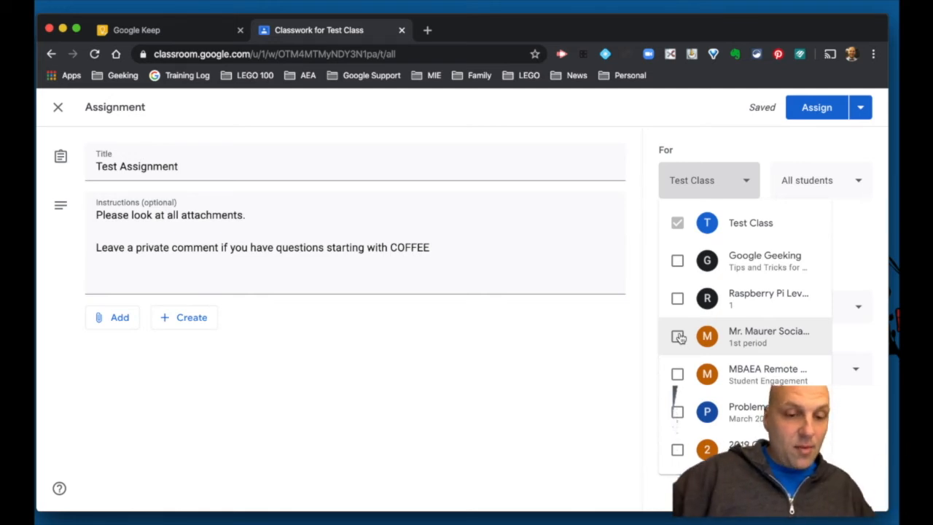
click(710, 150)
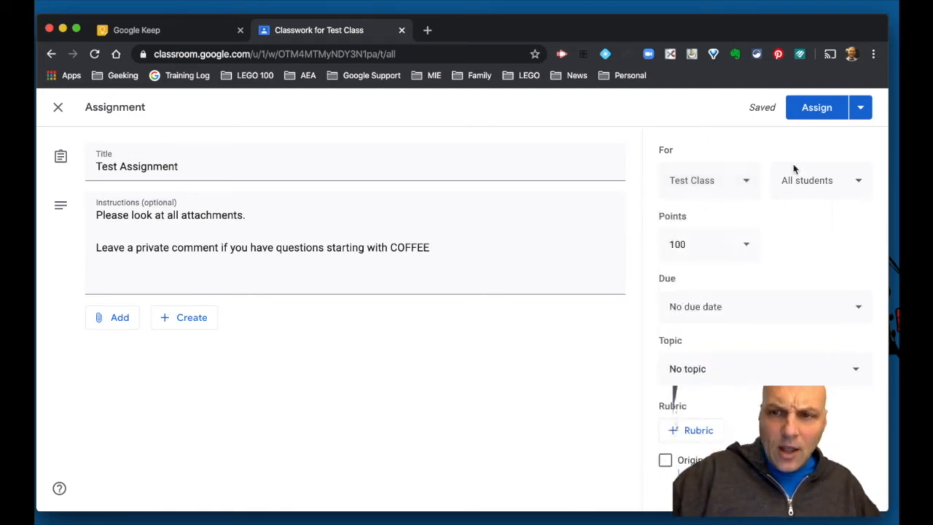
click(852, 187)
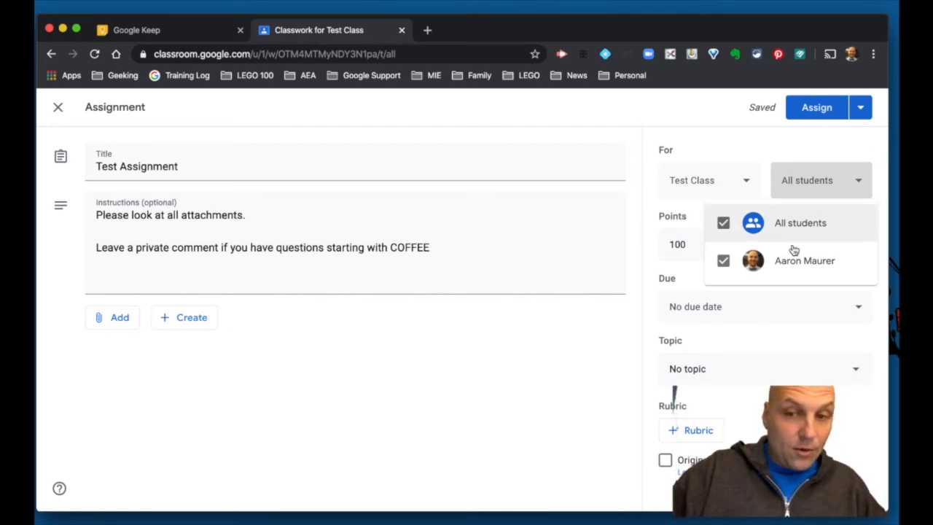
Step: Make the assignment Ungraded and set its due date to Apr 24, 2020, with no time
click(690, 243)
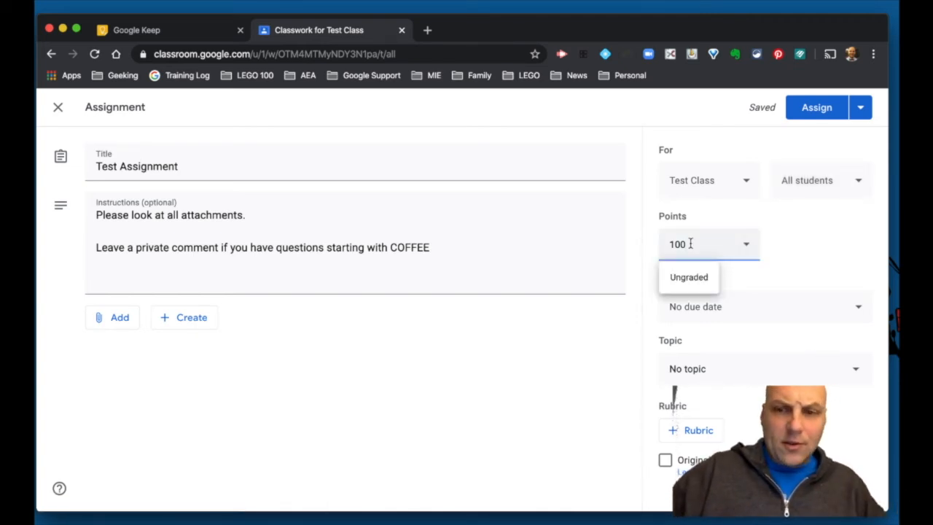
click(688, 277)
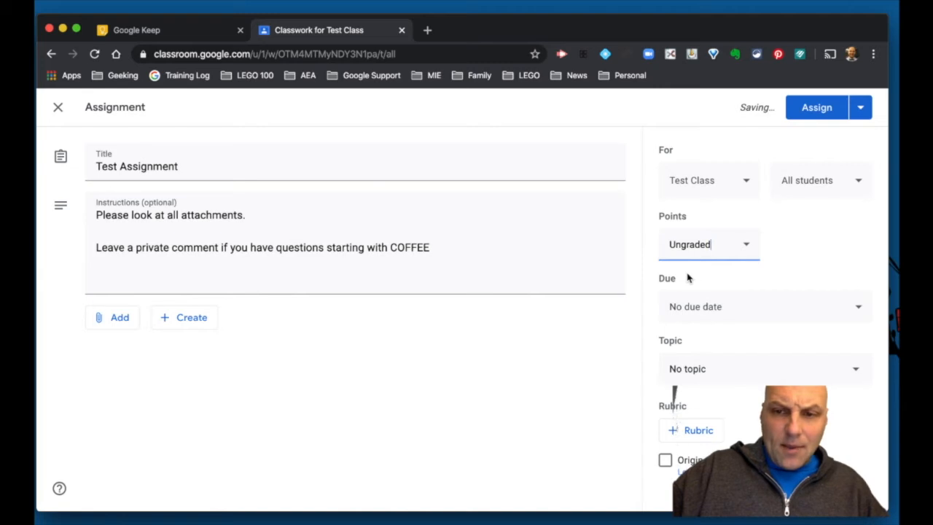
click(702, 311)
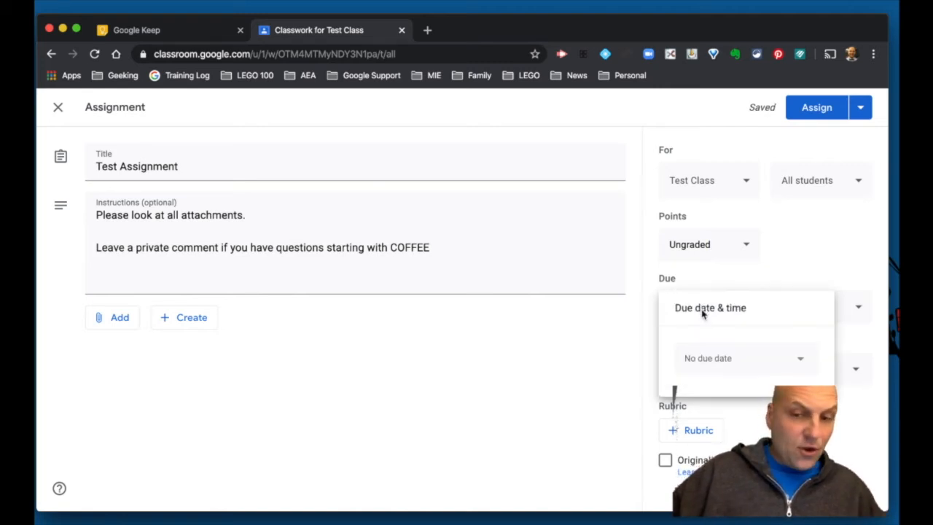
click(712, 358)
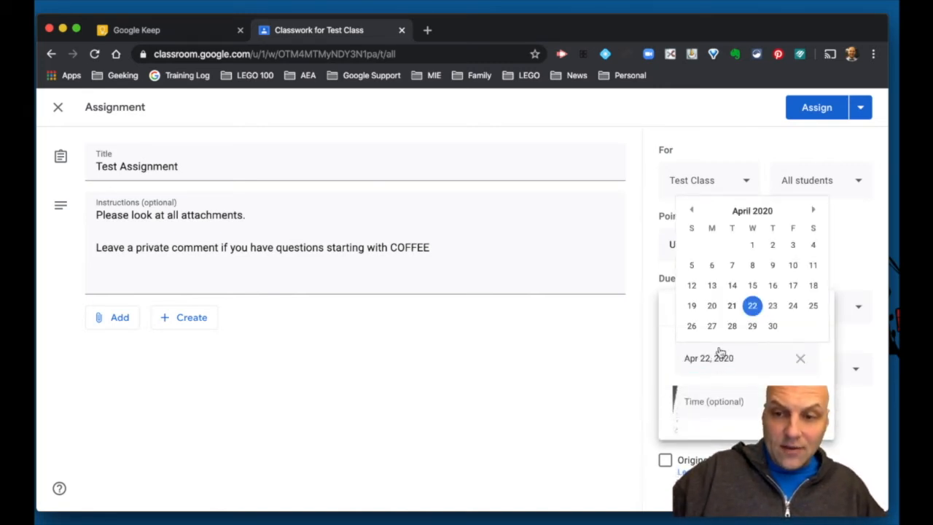
click(792, 305)
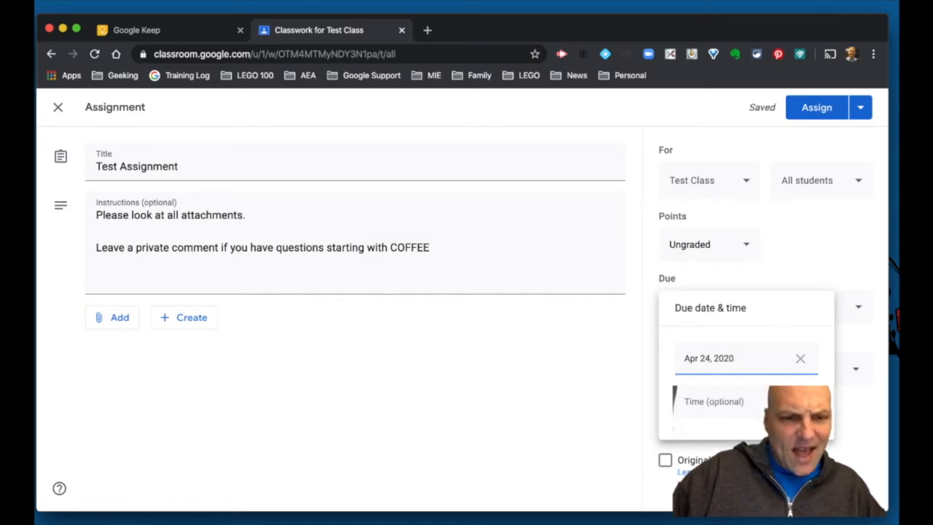
key(Escape)
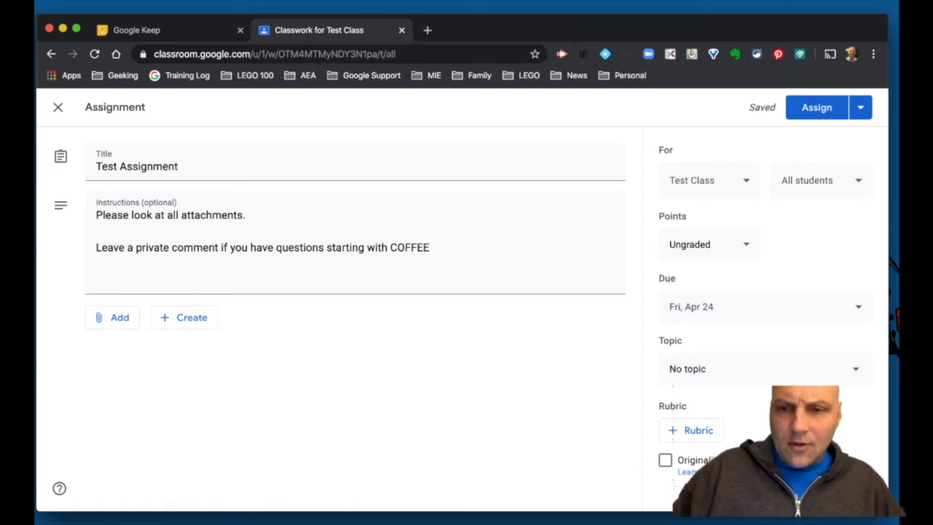
Step: File the assignment under the existing week1 topic
click(722, 373)
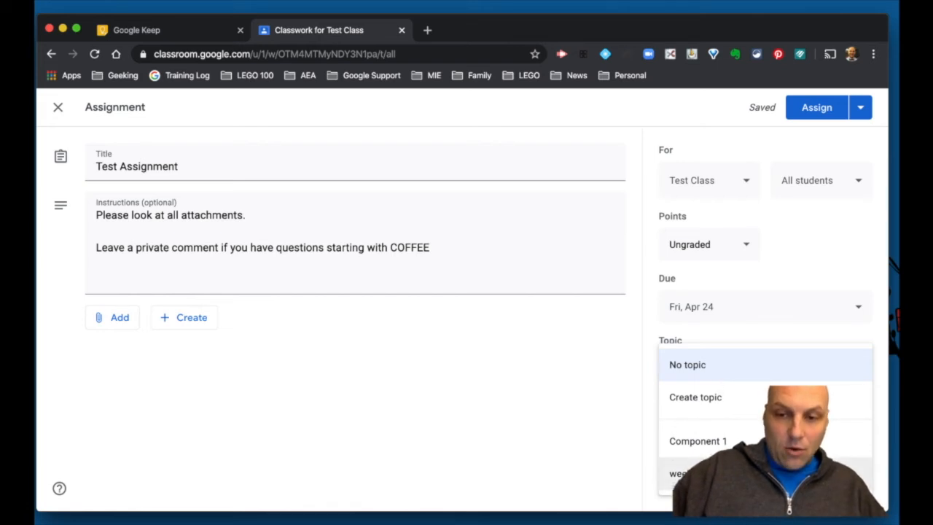
click(699, 473)
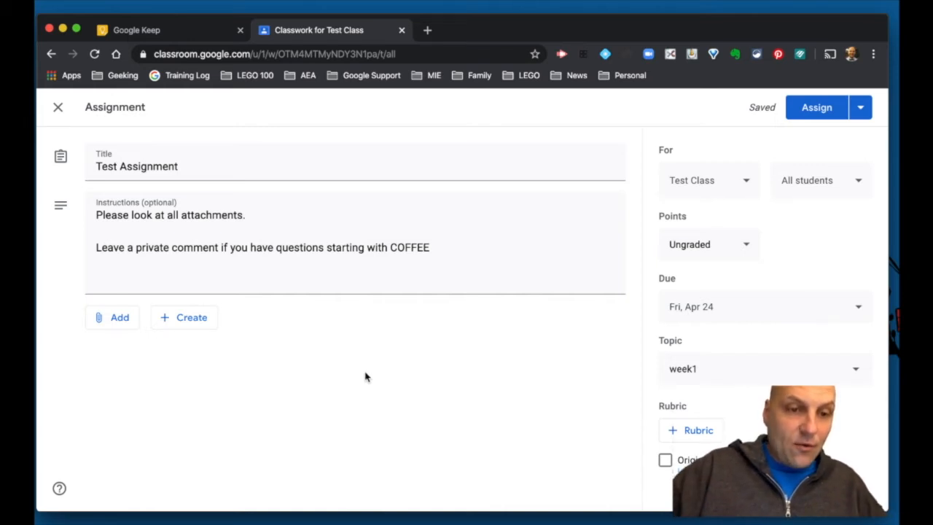
Step: Create a blank Google Docs document from the assignment, close it and remove it from the attachments
click(175, 321)
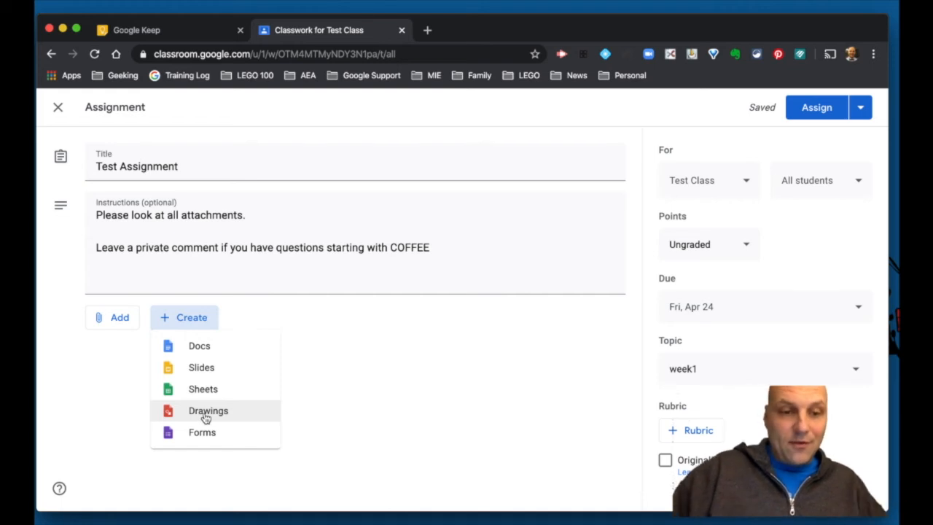
click(209, 347)
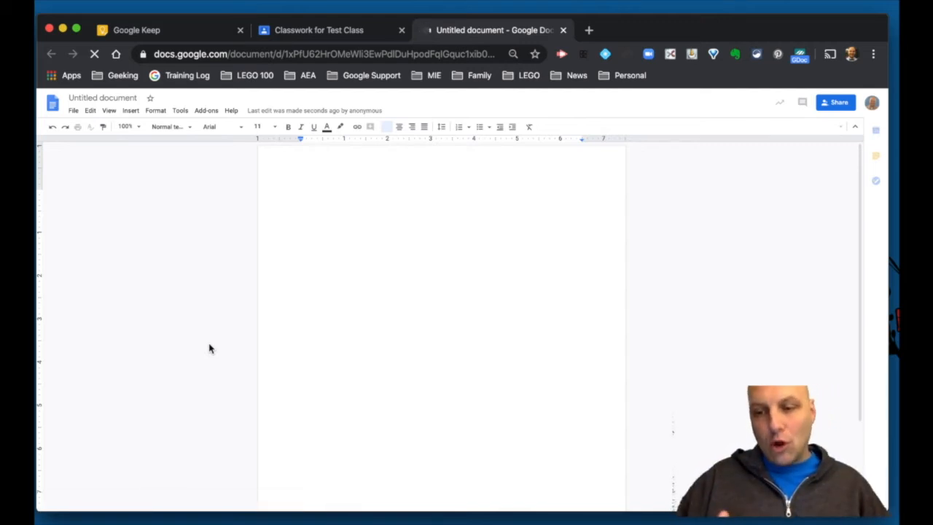
click(563, 33)
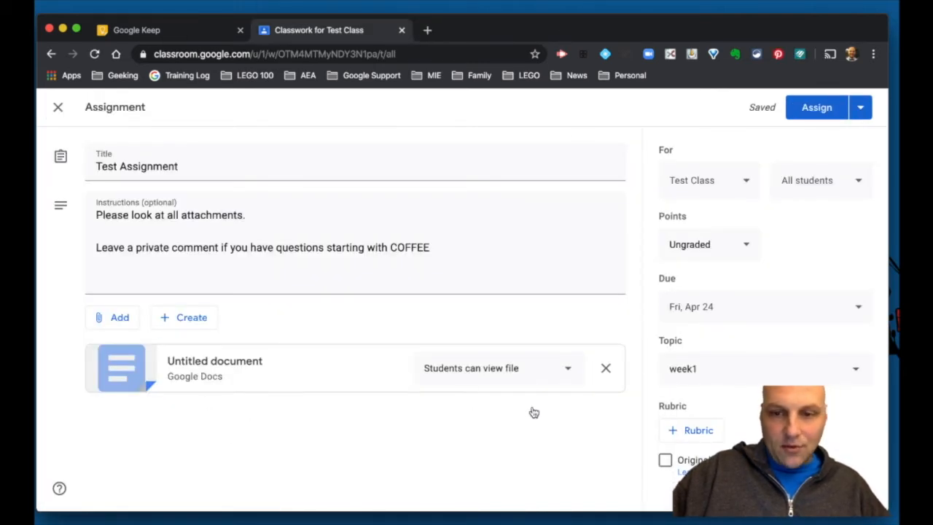
click(607, 369)
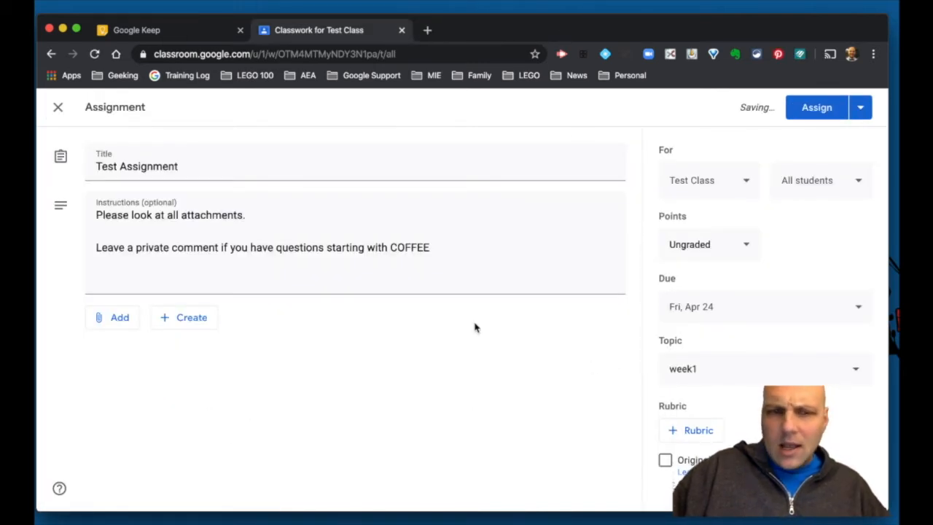
Step: Attach the recent Untitled document from Google Drive, keeping its access option at Students can view file
click(127, 322)
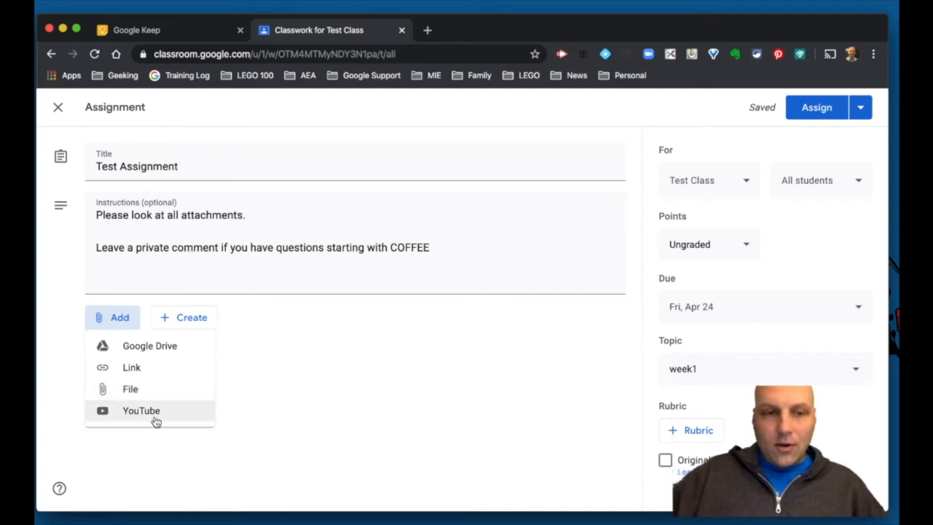
click(160, 353)
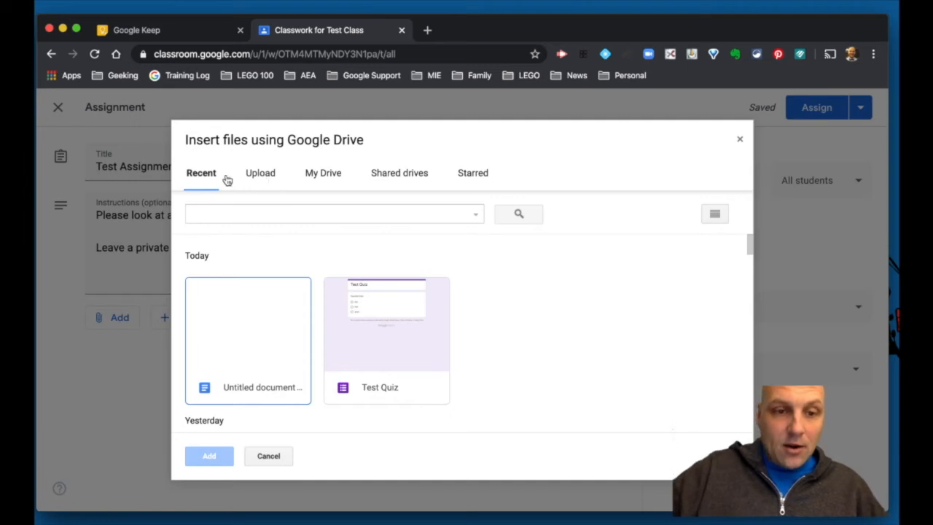
click(386, 325)
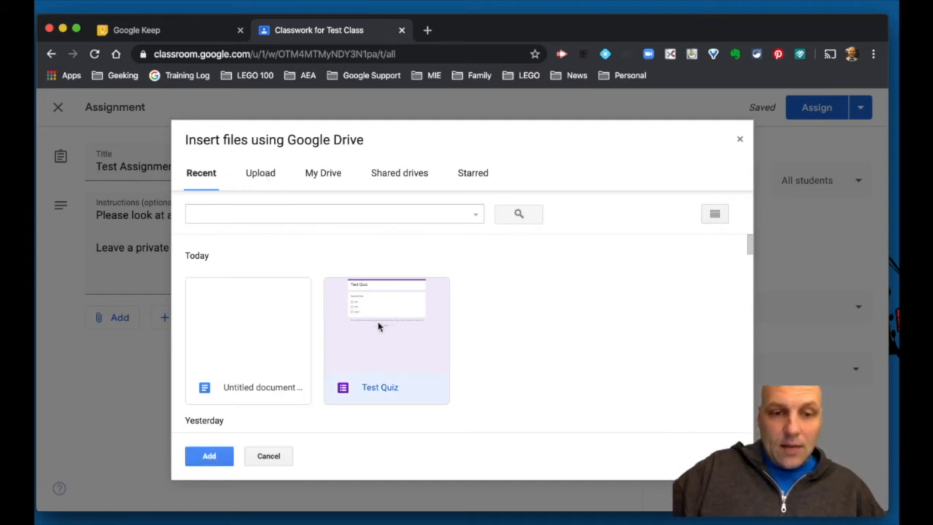
click(284, 355)
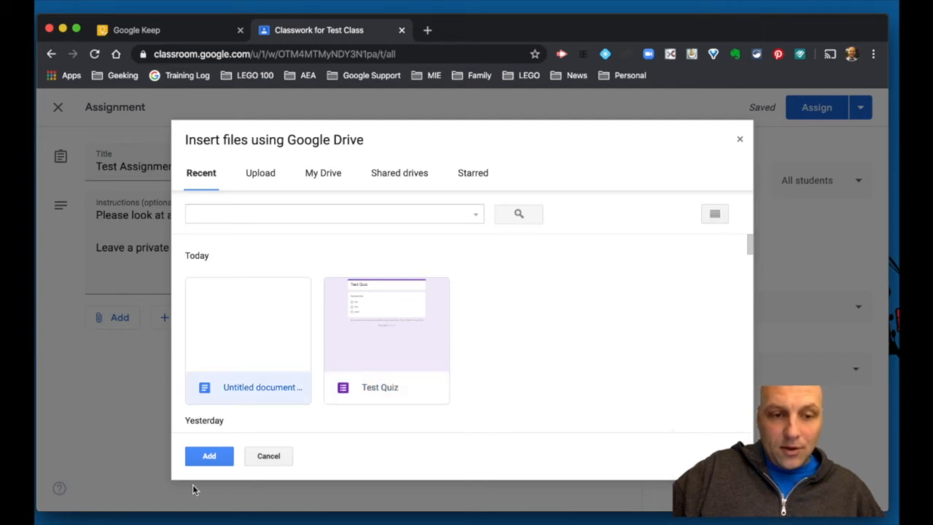
click(209, 455)
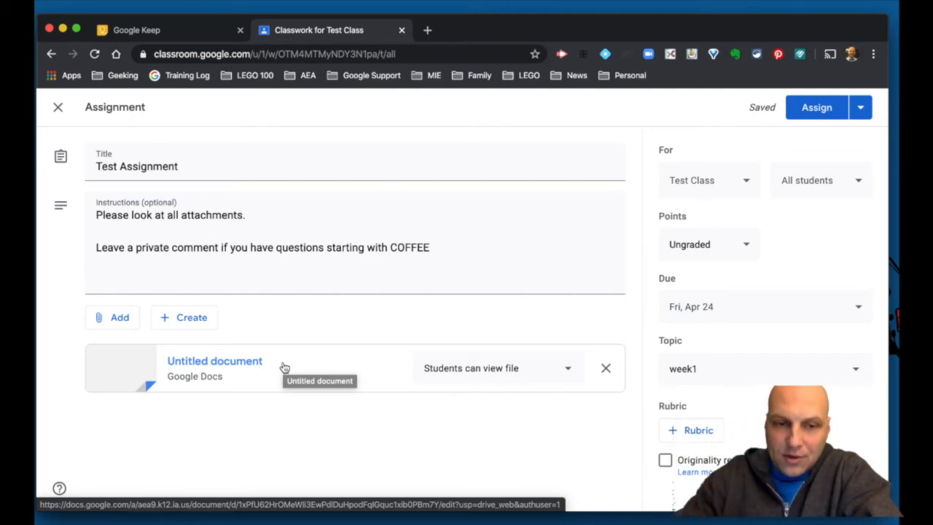
click(569, 372)
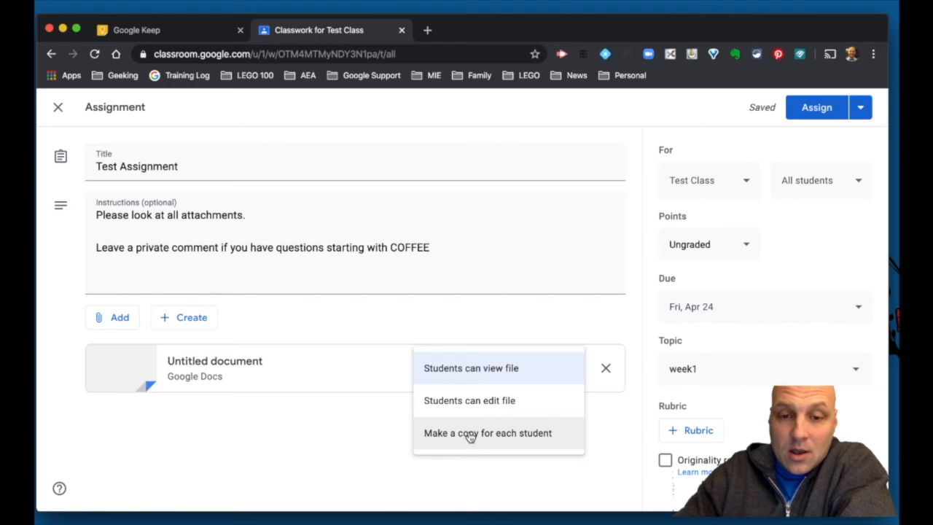
click(454, 369)
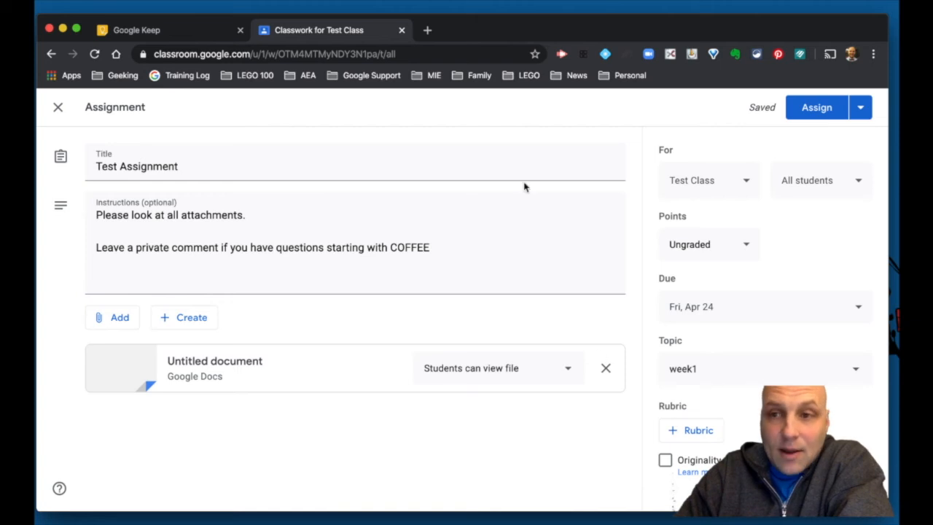
Step: Save the assignment as a draft and reopen Test Assignment for editing from the week1 topic
click(862, 110)
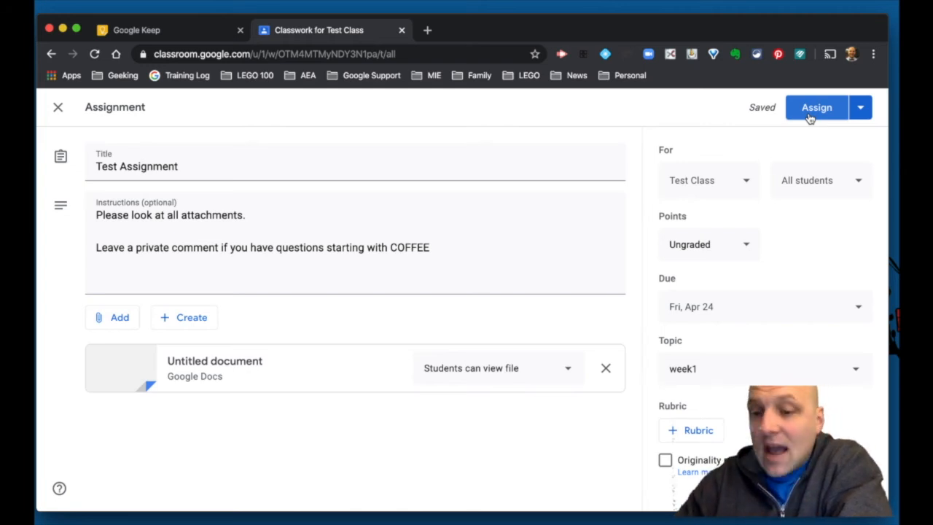
click(862, 115)
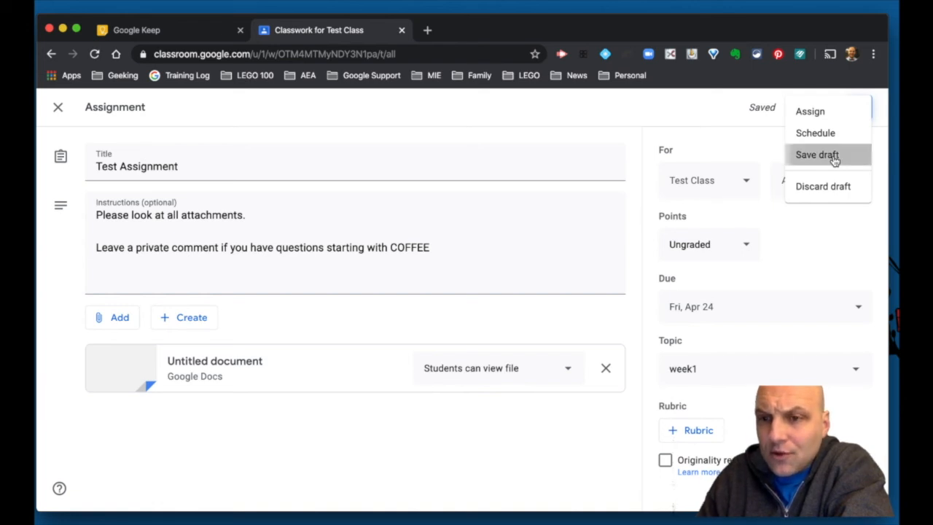
click(834, 157)
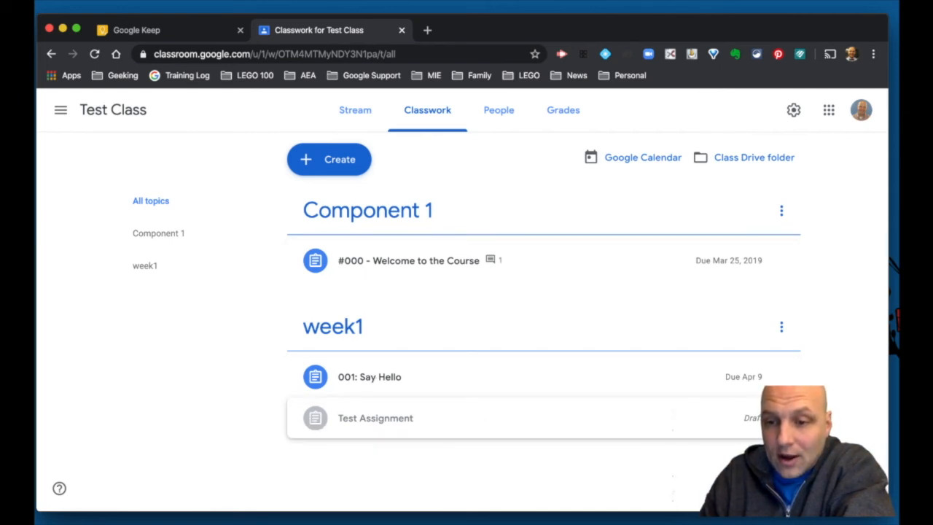
click(781, 418)
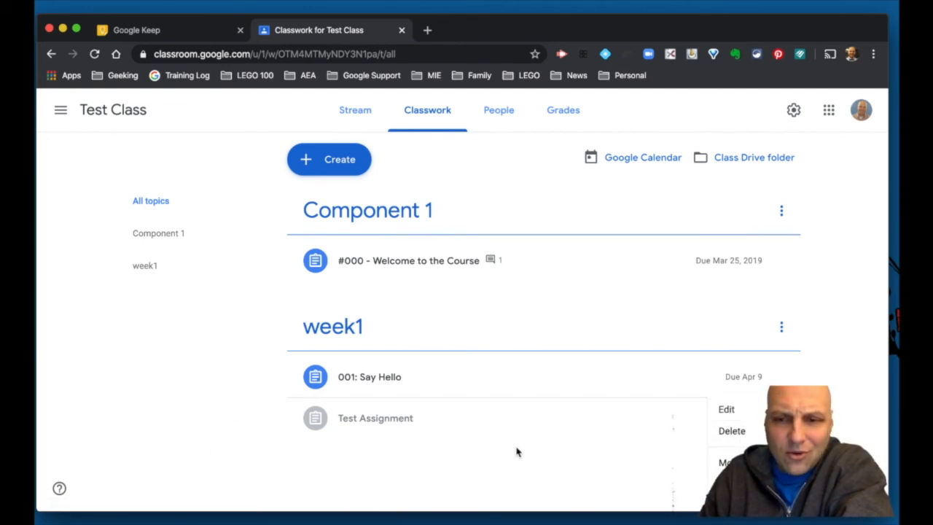
click(724, 410)
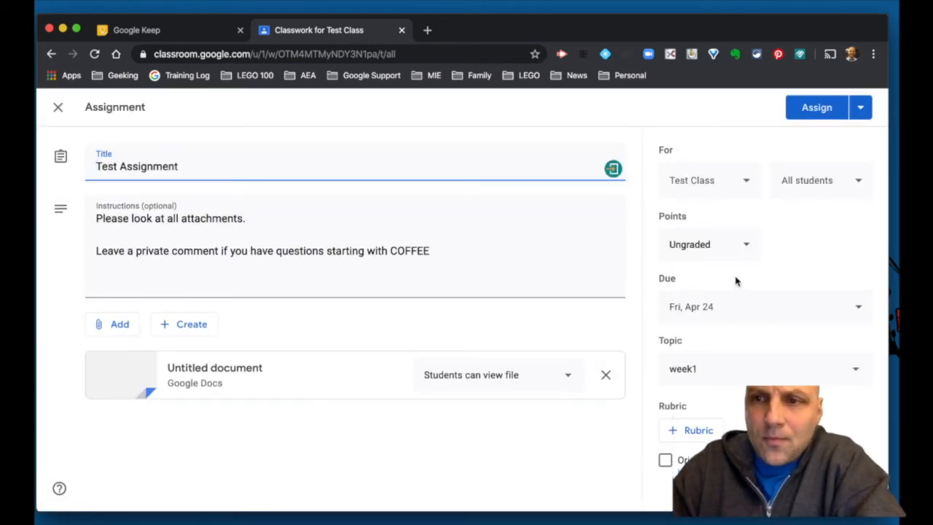
Step: Review the date and time options for scheduling the assignment, leaving without scheduling it
click(860, 110)
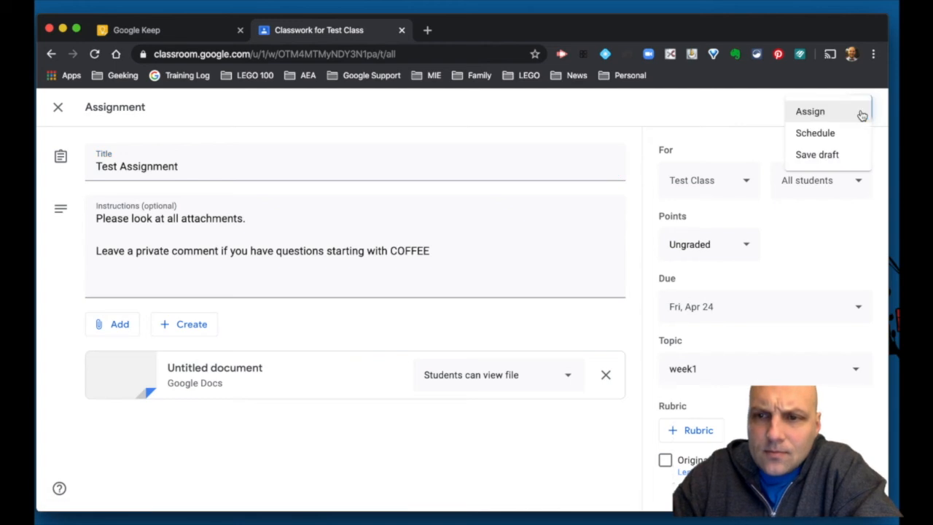
click(816, 133)
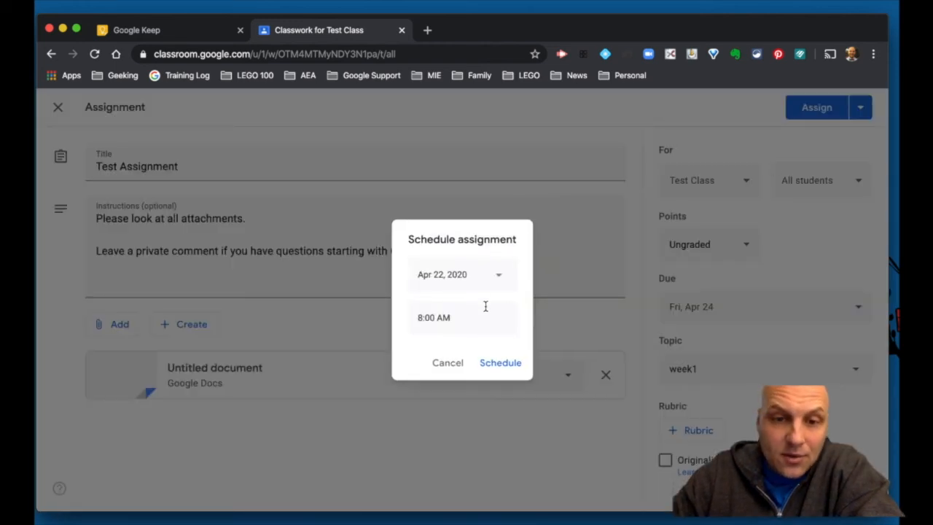
click(449, 364)
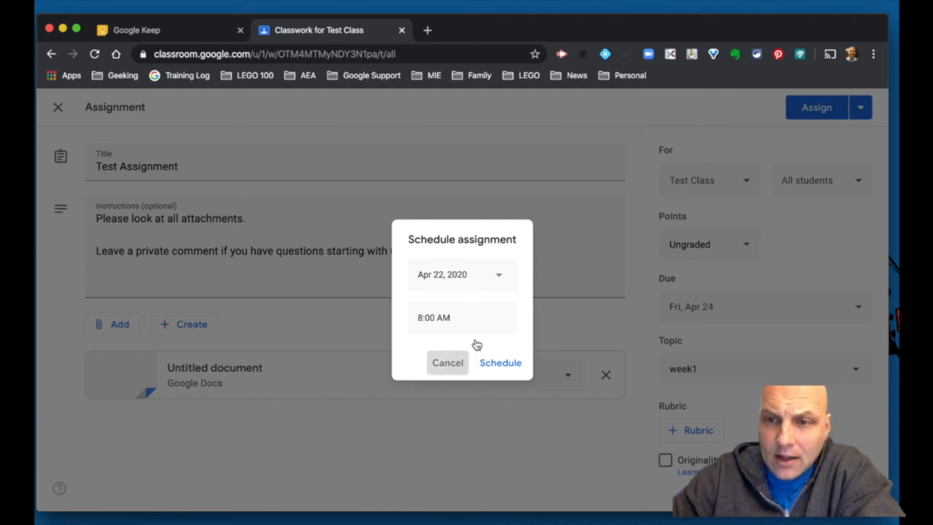
Step: Add the Google Geeking and Raspberry Pi classes as recipients and check the posting options for multiple classes
click(750, 182)
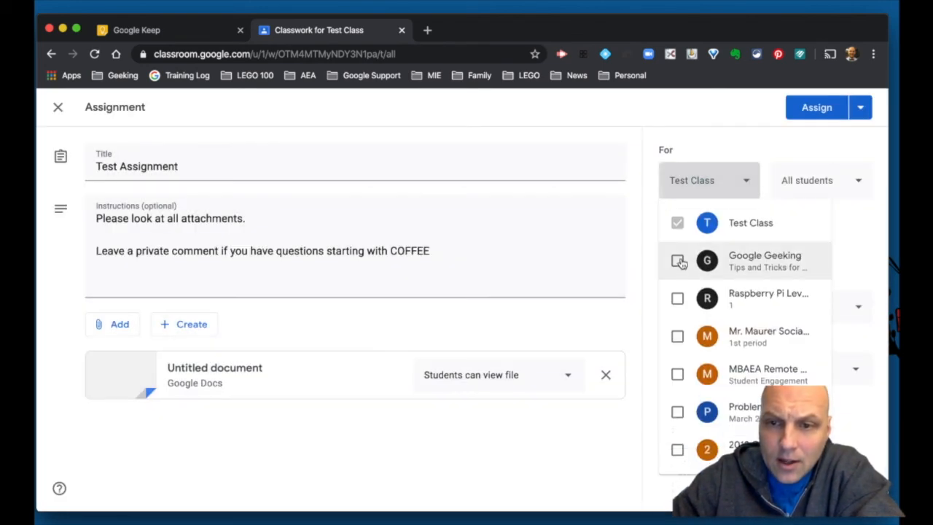
click(677, 260)
click(677, 299)
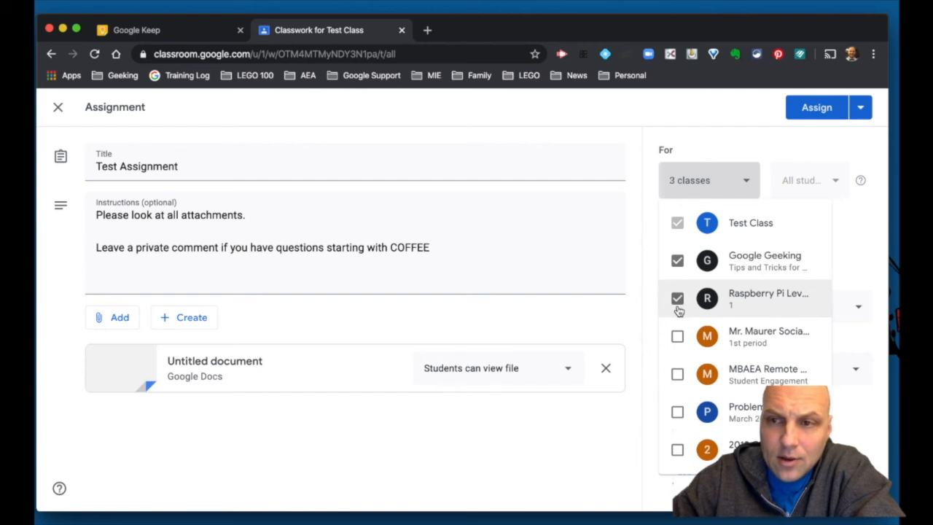
click(858, 108)
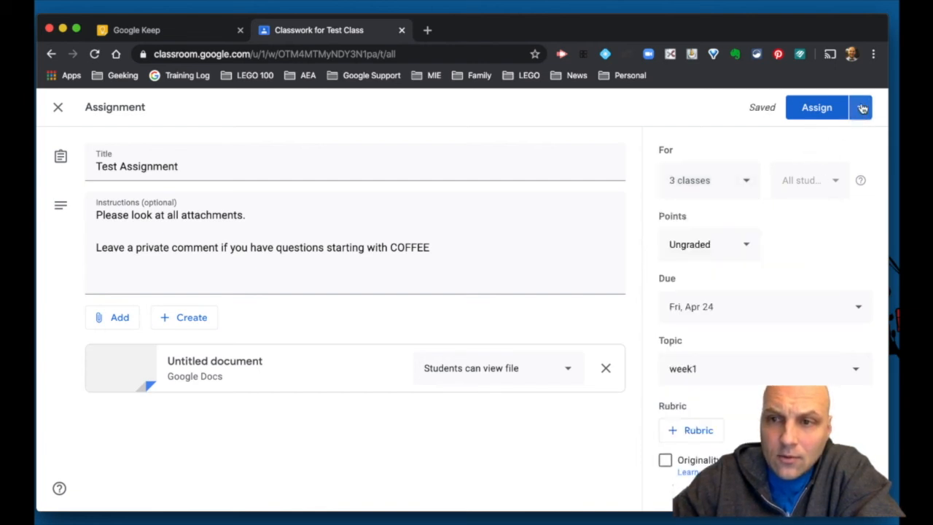
click(860, 108)
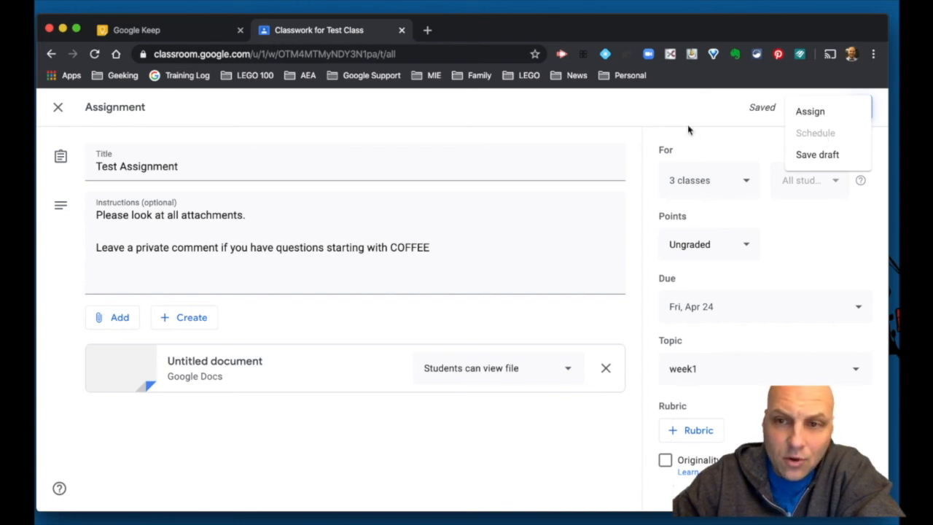
Step: Remove the Raspberry Pi and Google Geeking classes from the recipients, leaving only Test Class selected
click(722, 172)
click(732, 195)
click(677, 297)
click(677, 261)
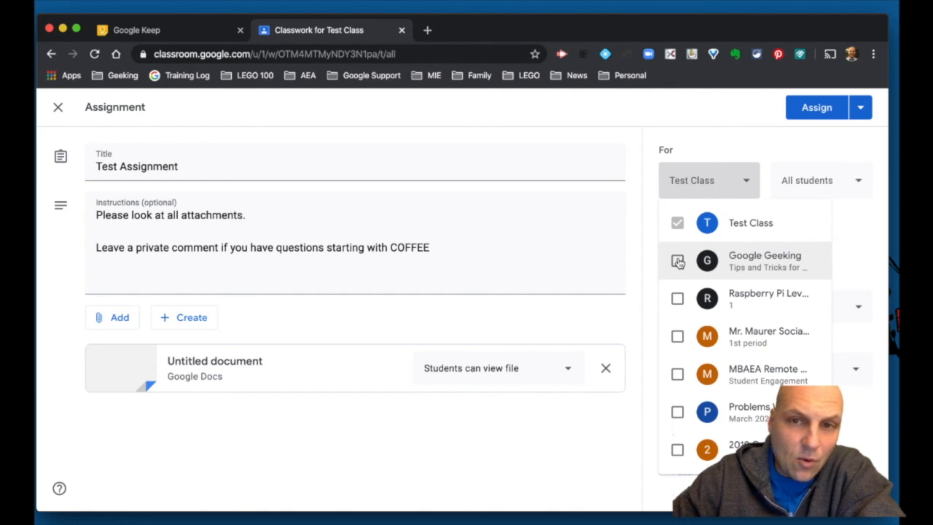
click(578, 117)
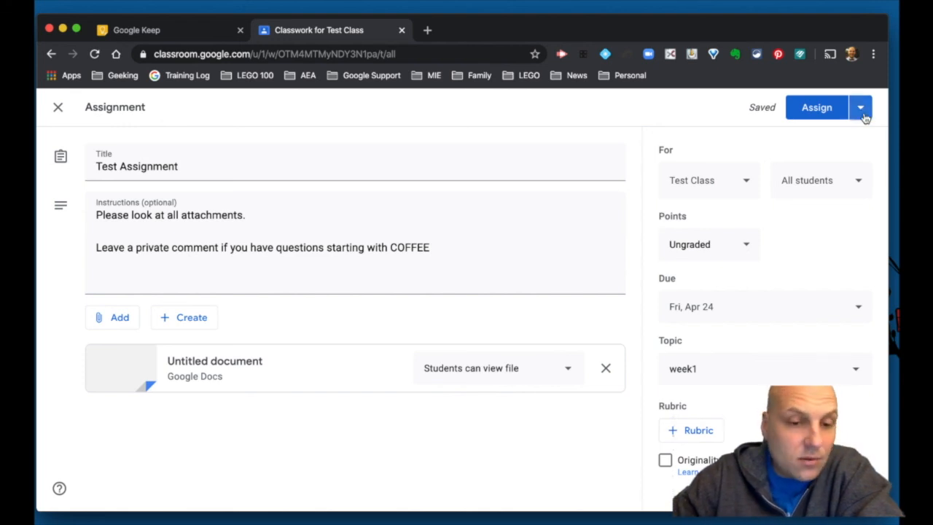
Step: Assign Test Assignment to all students in Test Class immediately
click(816, 108)
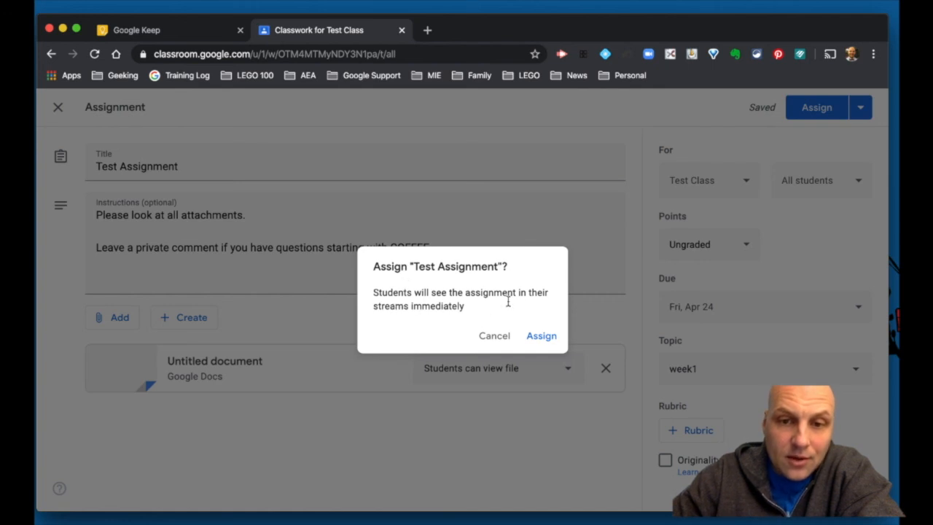
click(542, 336)
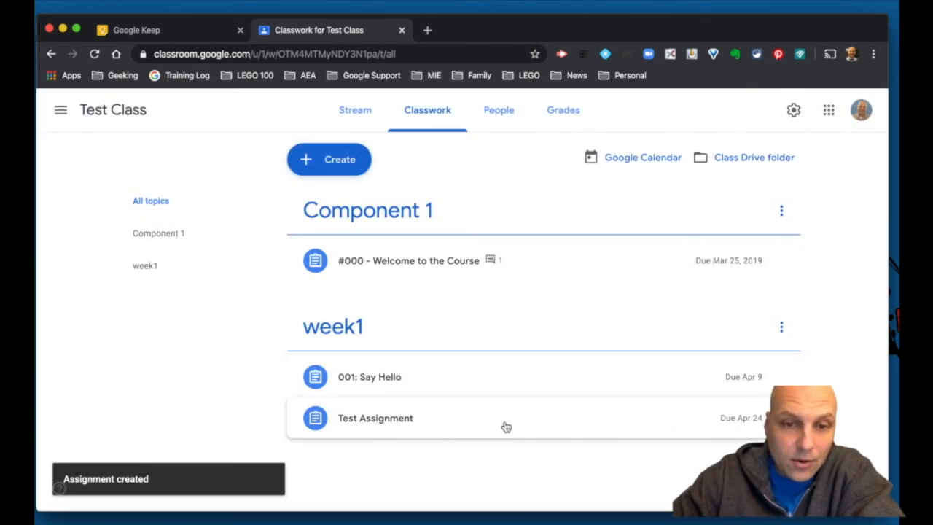
Step: Review the posted Test Assignment's details in the Test Class classwork and its announcement in the class stream
click(472, 426)
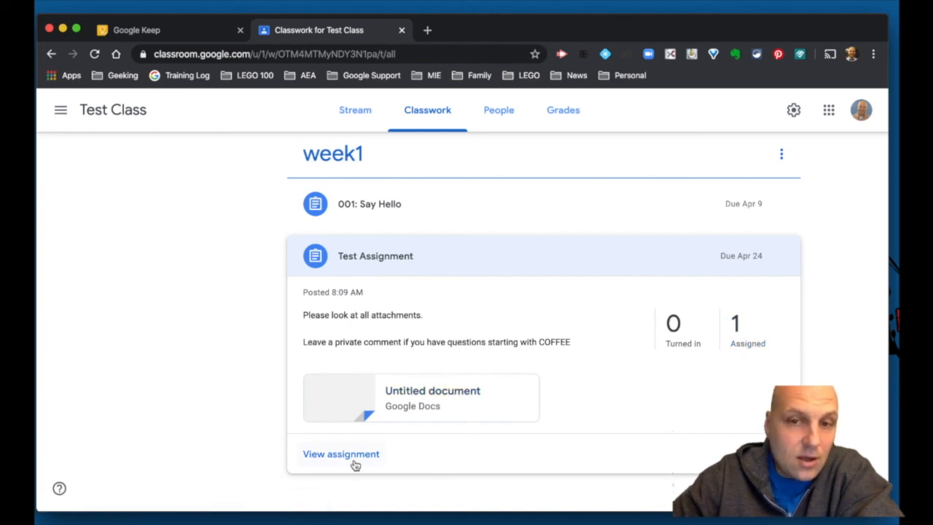
click(353, 118)
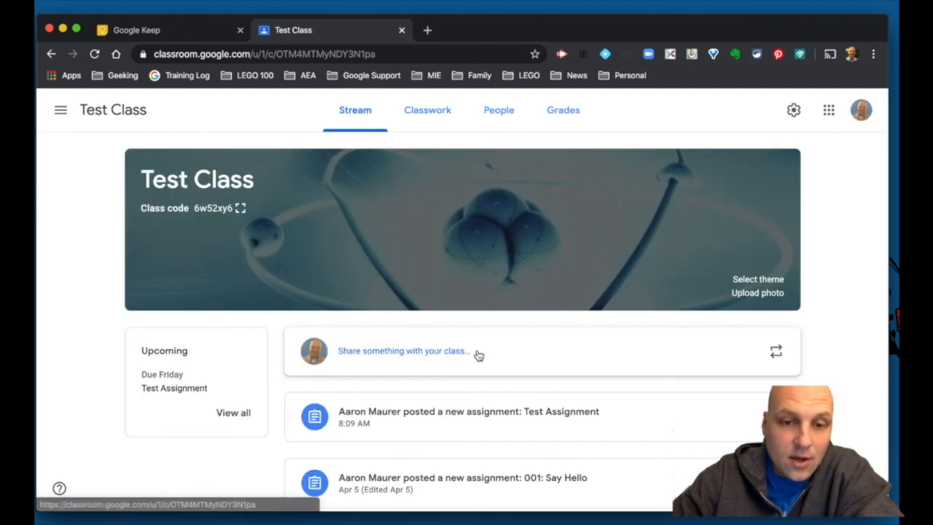
scroll(477, 355, down, 3)
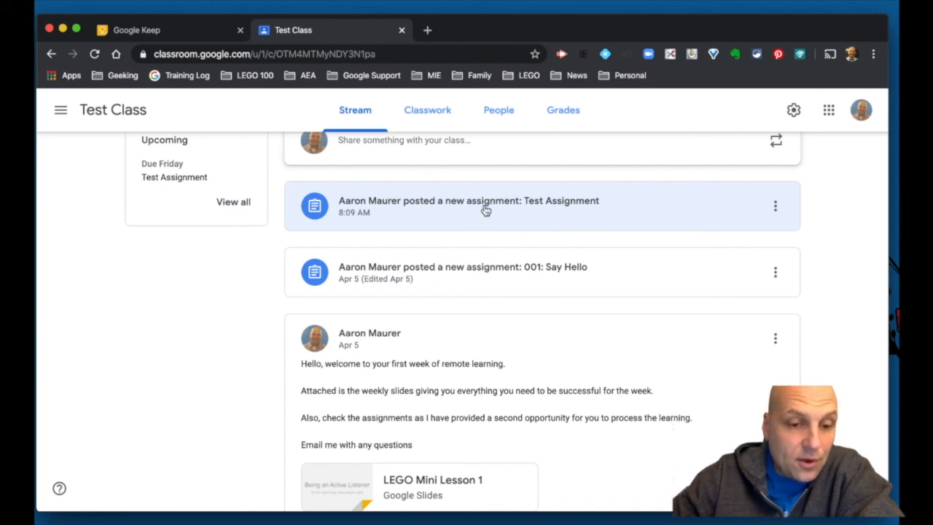
Step: Switch to Google Keep and check off the first four checklist items, from Create an Assignment in Classroom through Add Drive Files to Classroom Assignments
click(182, 31)
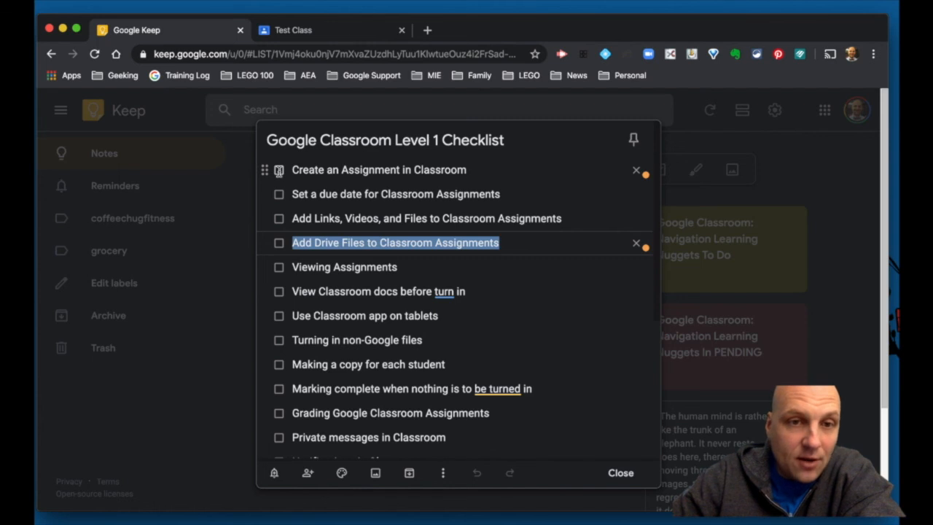
click(279, 171)
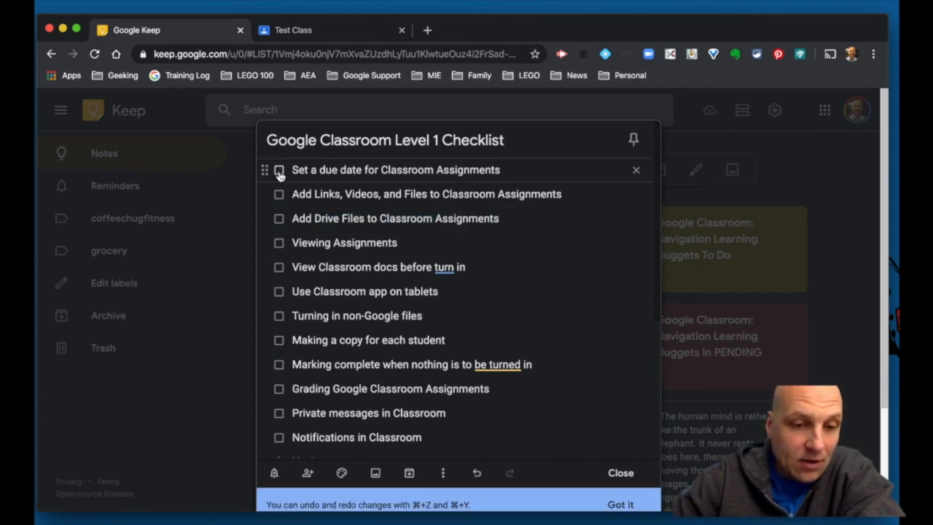
click(278, 171)
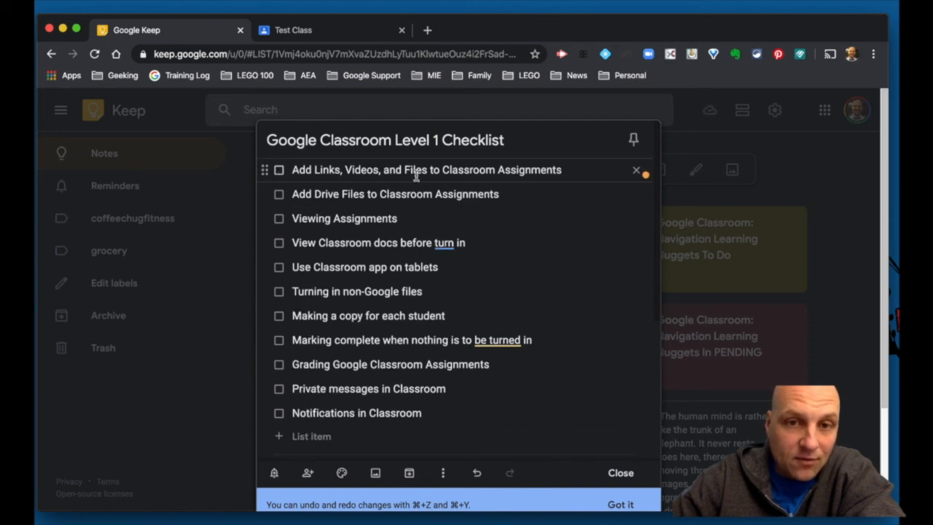
click(278, 171)
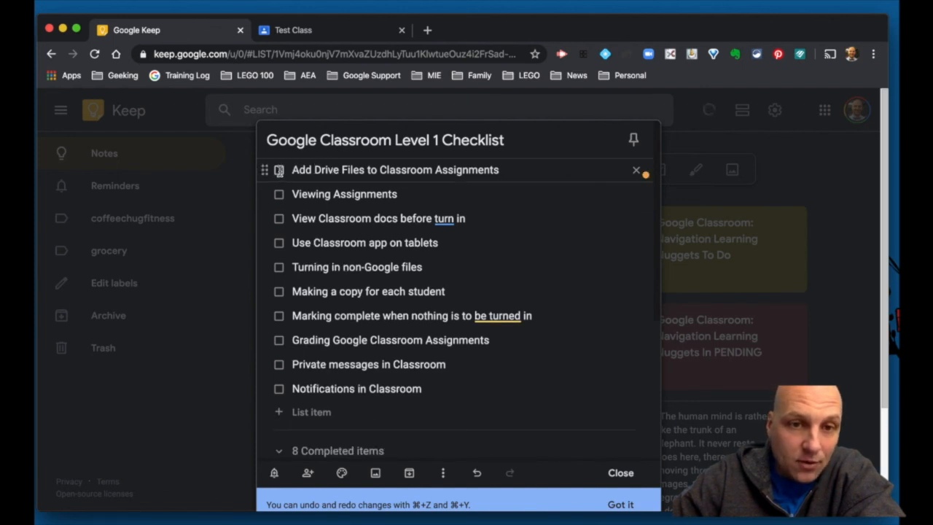
click(278, 171)
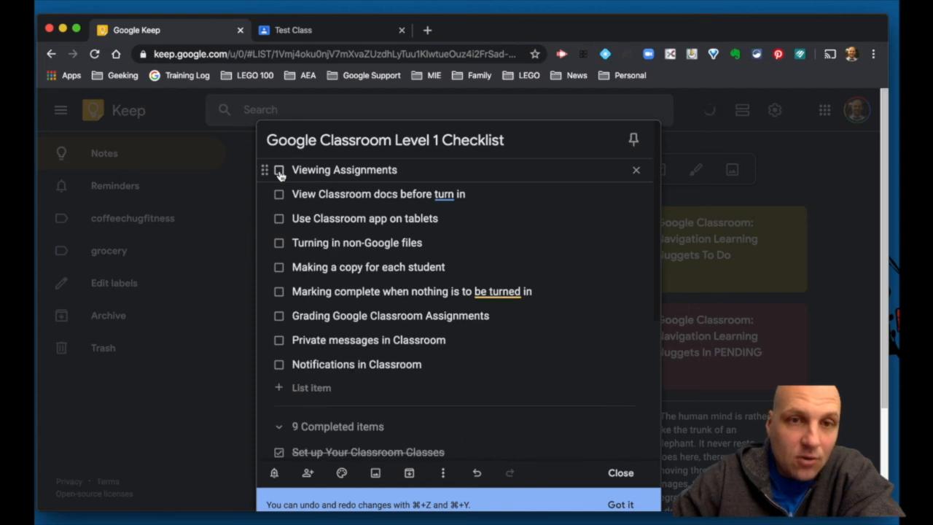